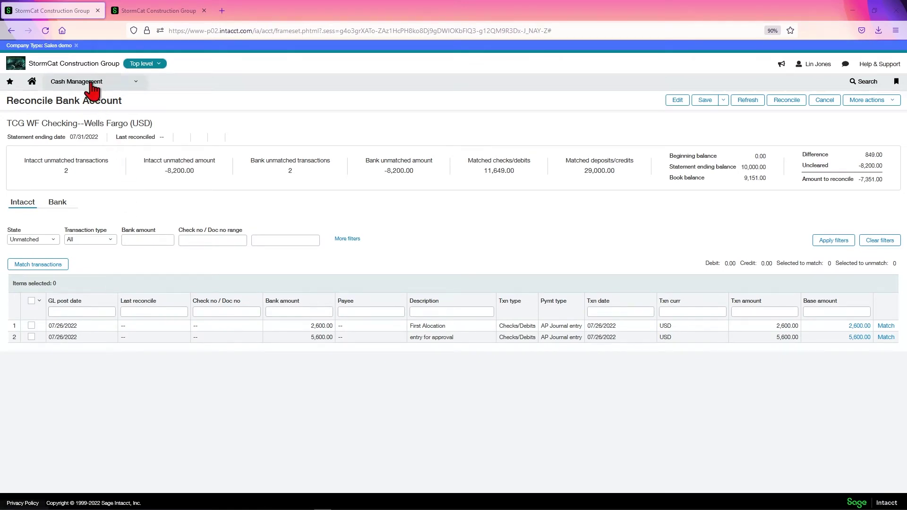
- Open the TCG WF Checking reconciliation settings and close the Applied rule set popup
click(678, 101)
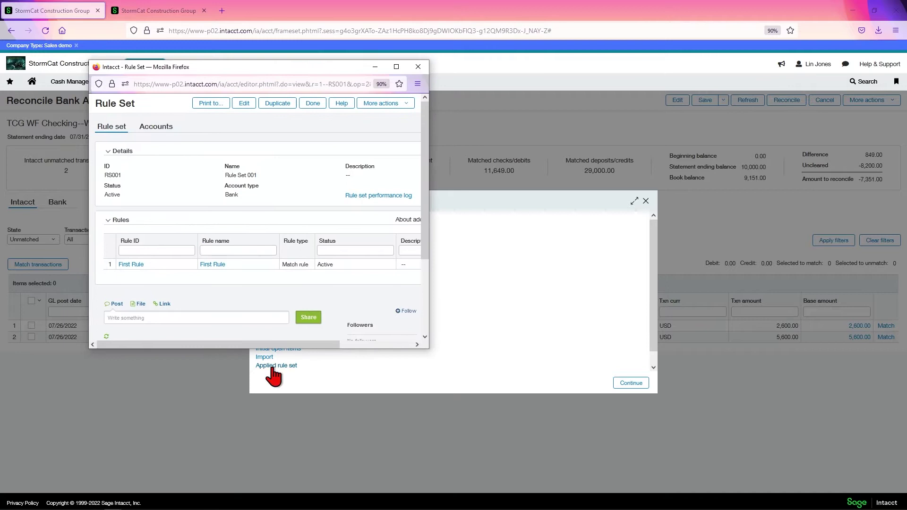
drag(268, 347, 284, 347)
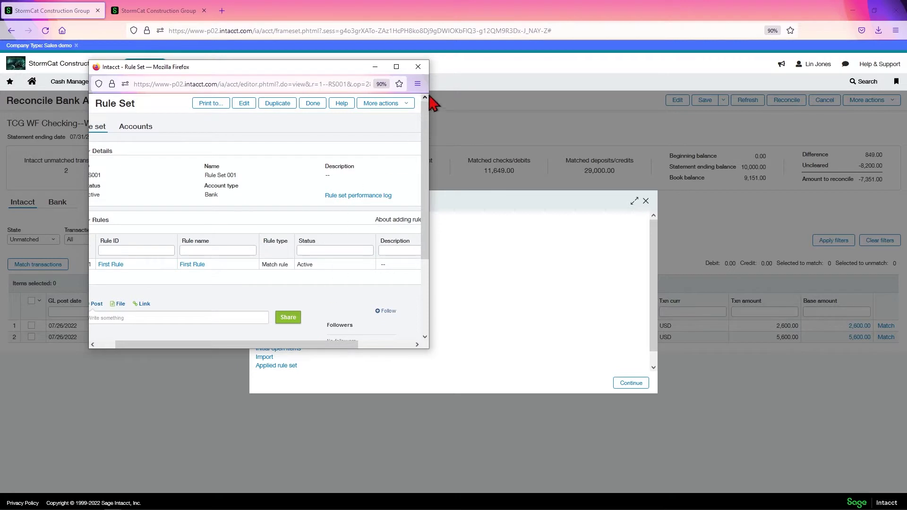
click(419, 68)
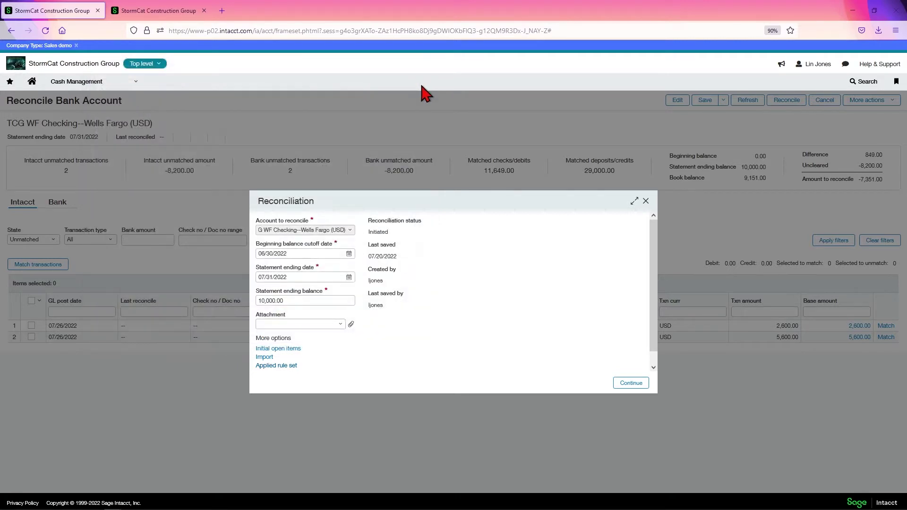
- Continue past the reconciliation settings and review the Intacct and Bank transaction lists
click(620, 386)
click(636, 385)
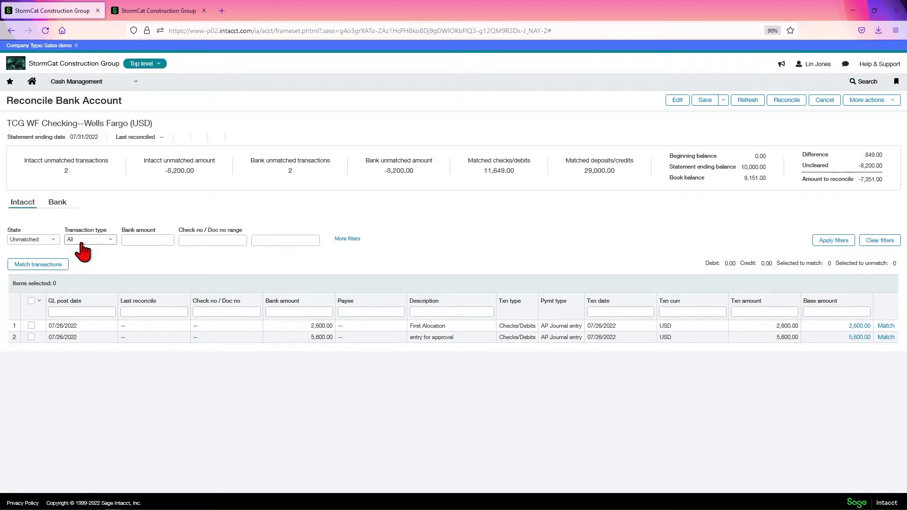
click(57, 203)
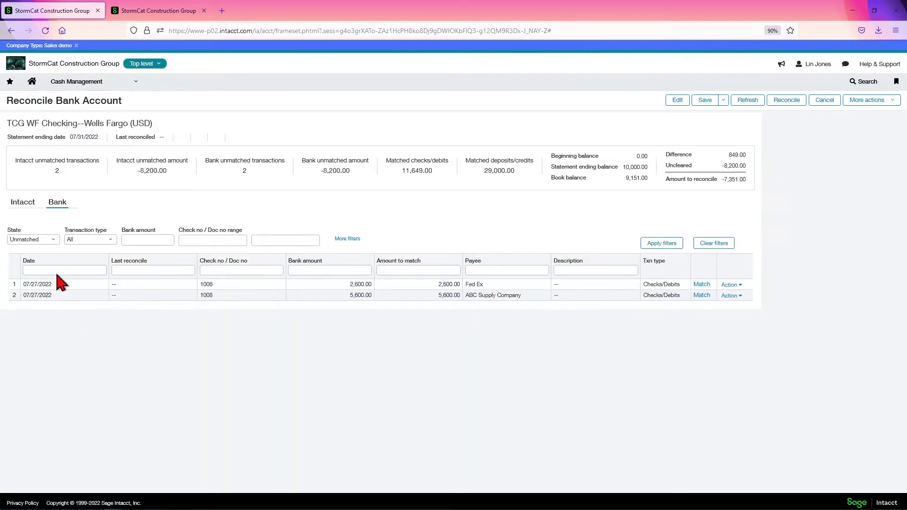
click(22, 203)
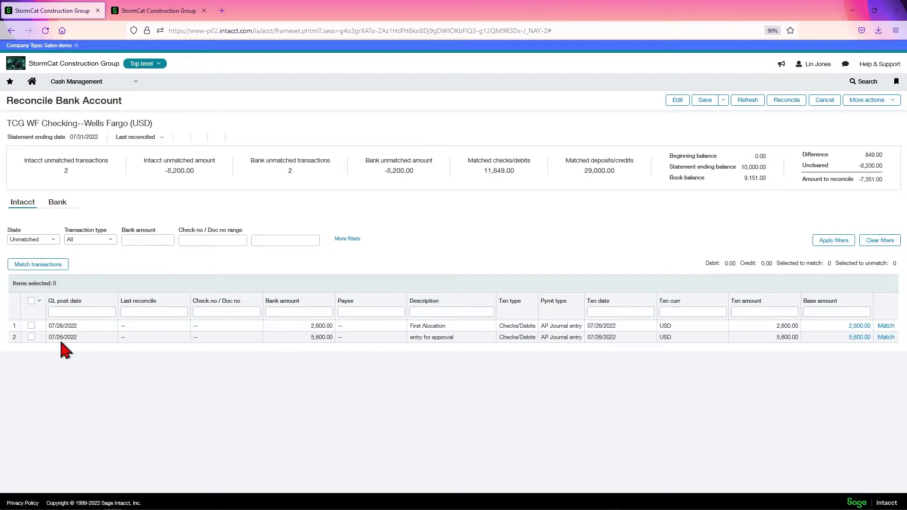
click(55, 205)
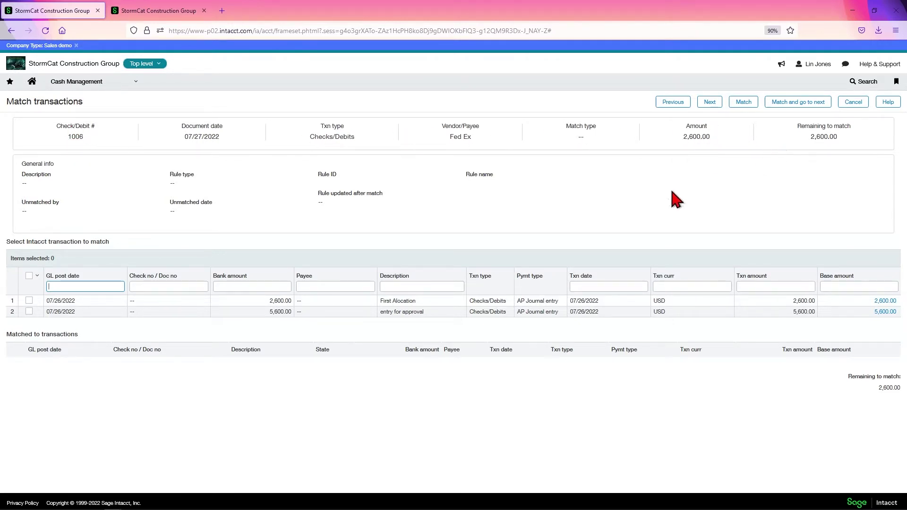
- Match check 1006 to the First Alocation entry and check 1008 to the 5,600.00 entry
click(29, 300)
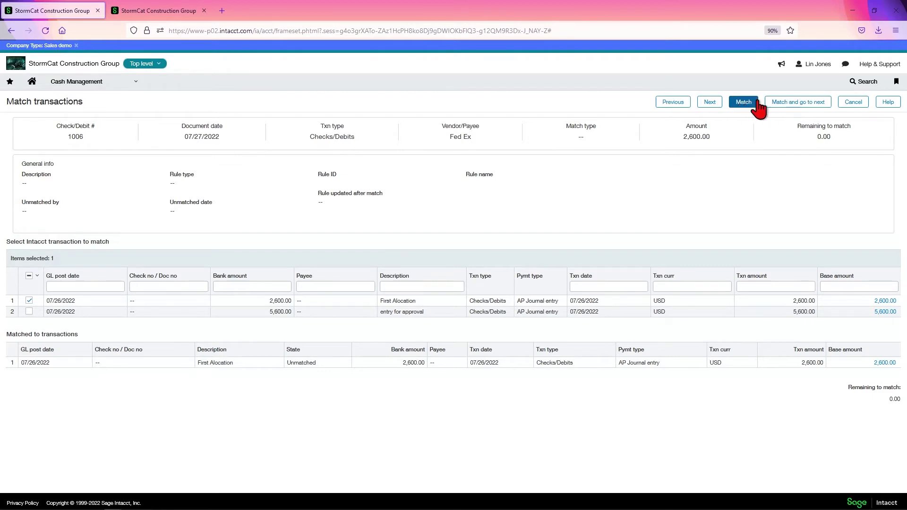
click(790, 104)
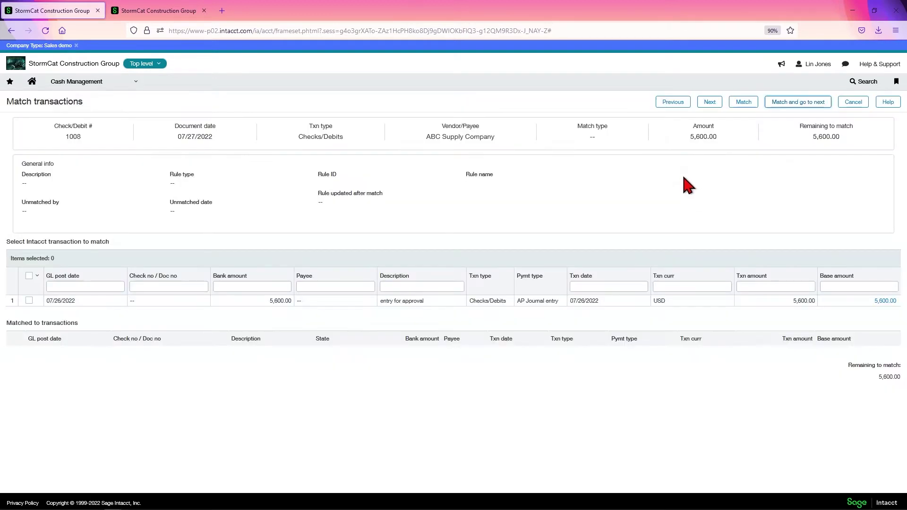
click(29, 301)
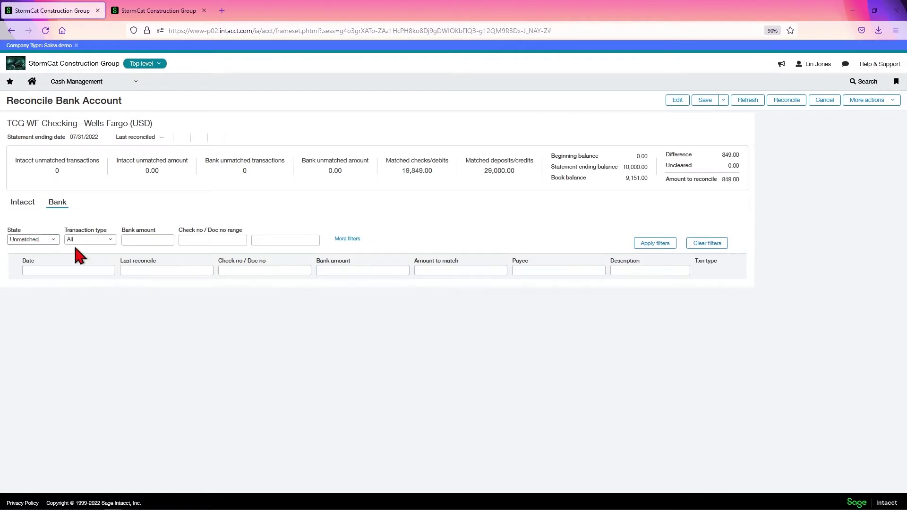
- Filter the bank transactions list to Matched
click(49, 240)
click(37, 262)
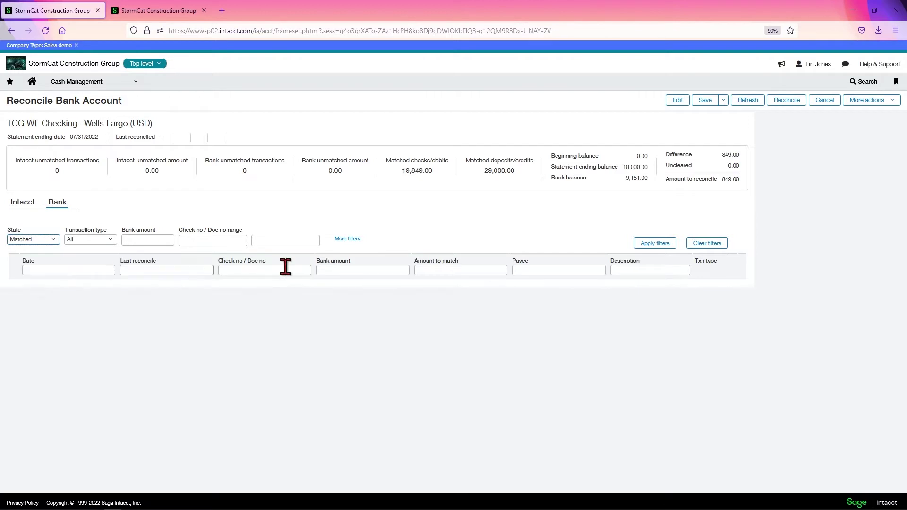
click(656, 245)
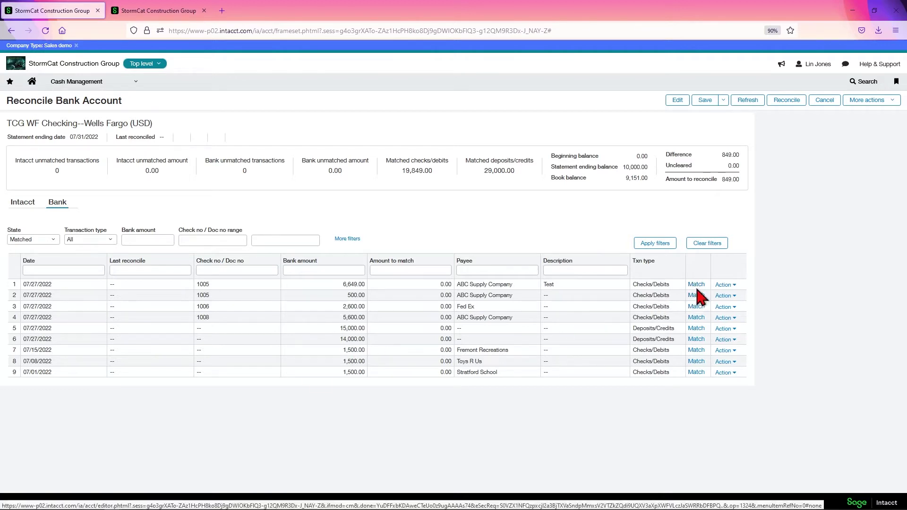
- Filter Intacct transactions to Matched and open the 6,649.00 Stormy's Credit Bank payment match
click(21, 203)
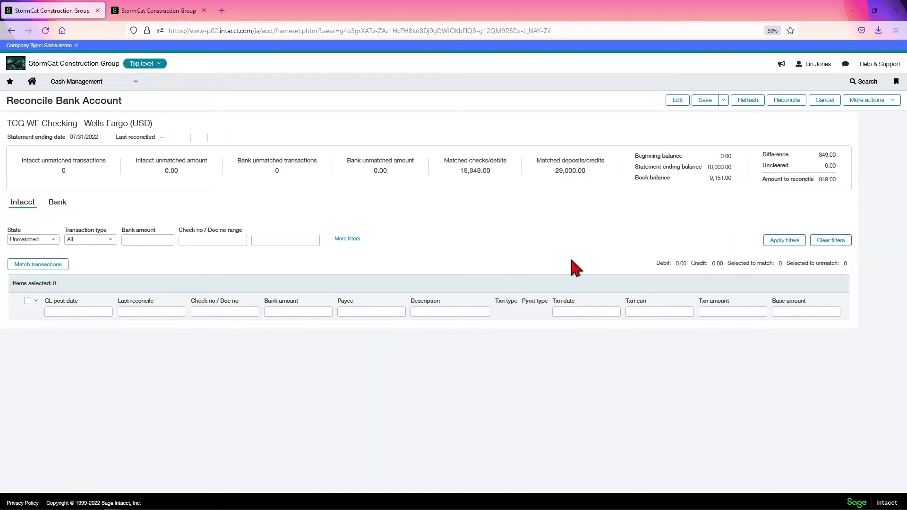
click(51, 240)
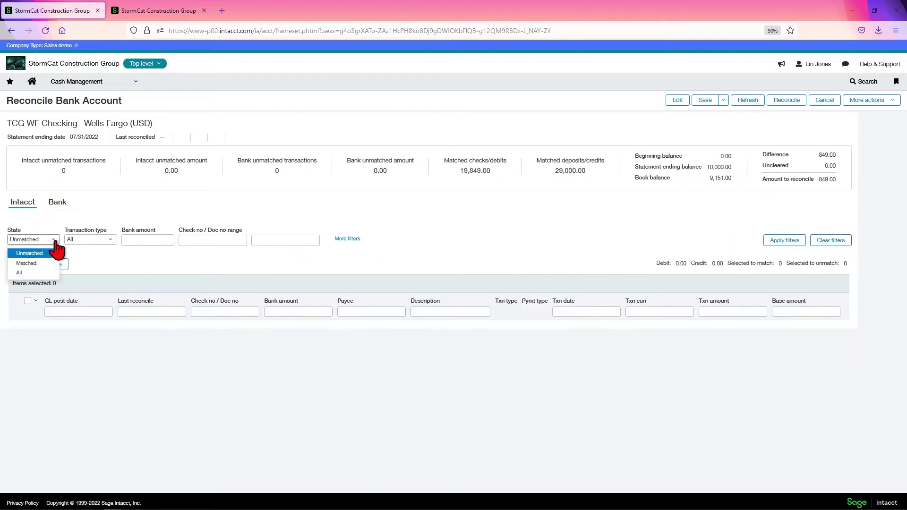
click(31, 262)
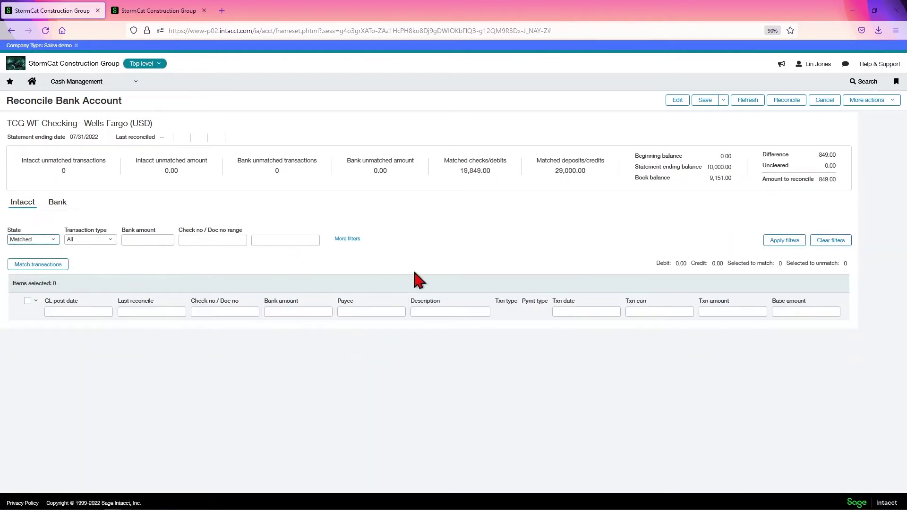
click(784, 240)
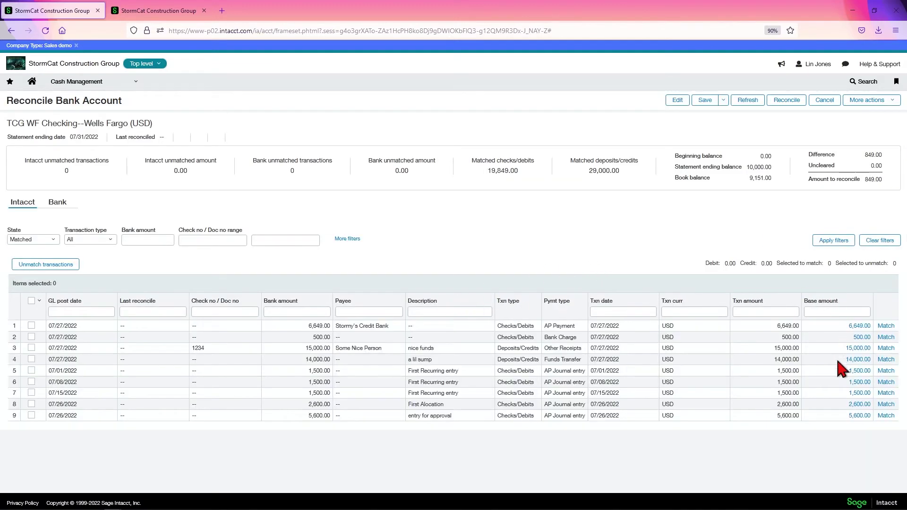
click(885, 326)
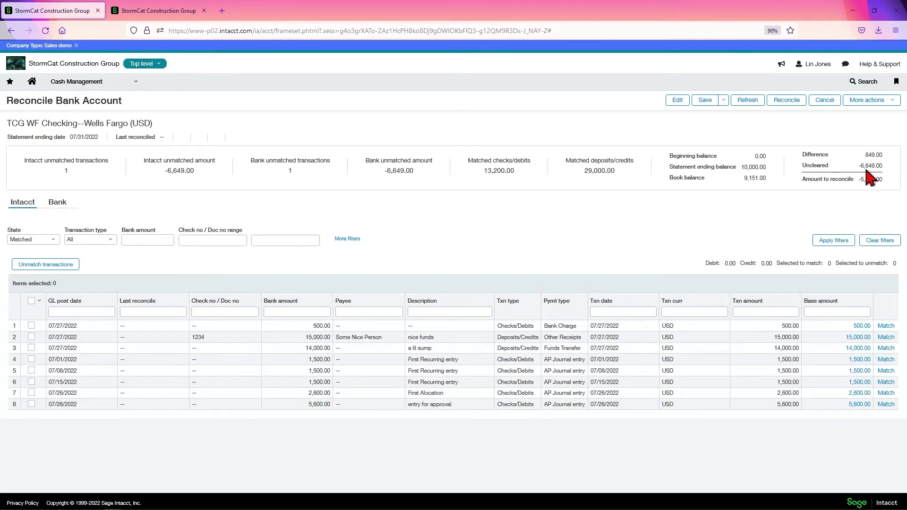
- Filter the Intacct transactions list back to Unmatched
click(50, 241)
click(49, 254)
click(833, 240)
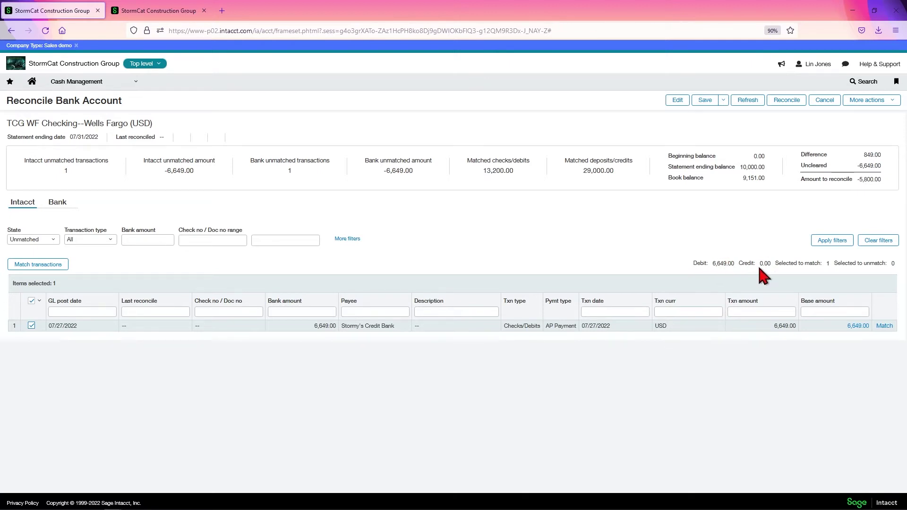
click(32, 262)
- List matched Intacct transactions and unmatch the 15,000.00 deposit from Some Nice Person
click(47, 243)
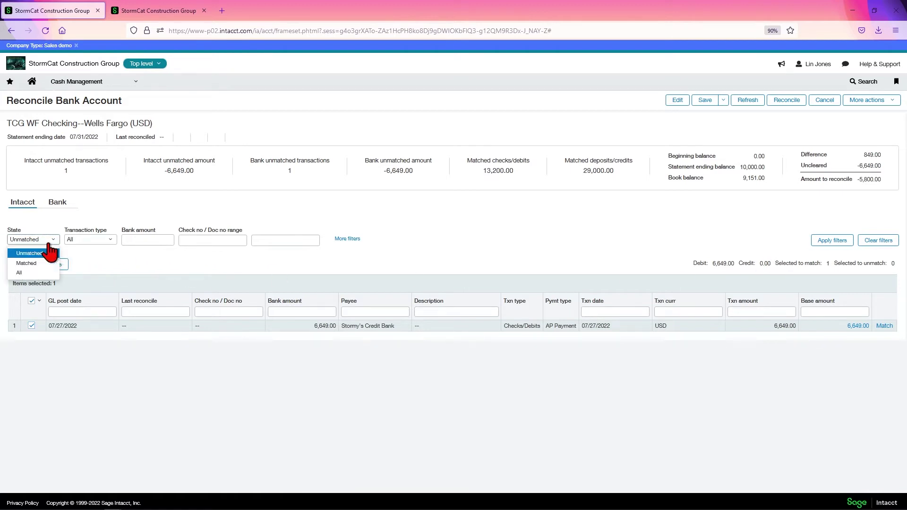
click(37, 263)
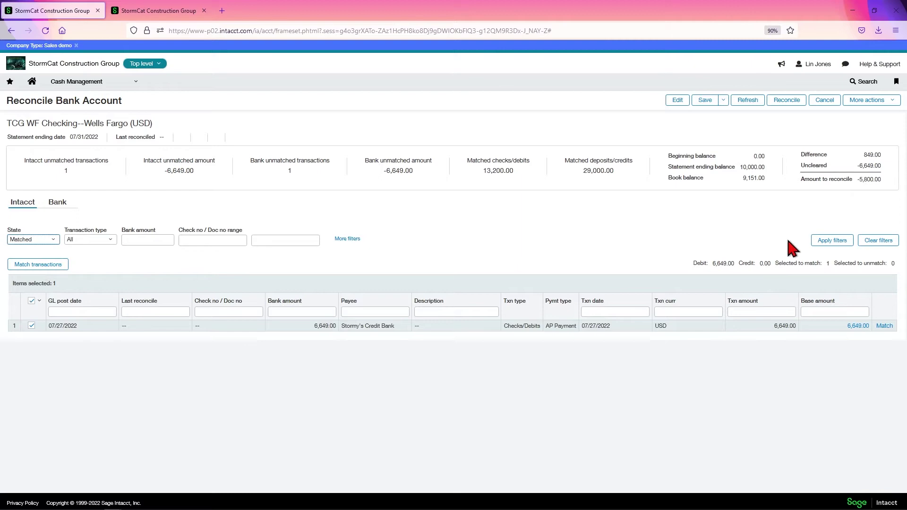
click(821, 241)
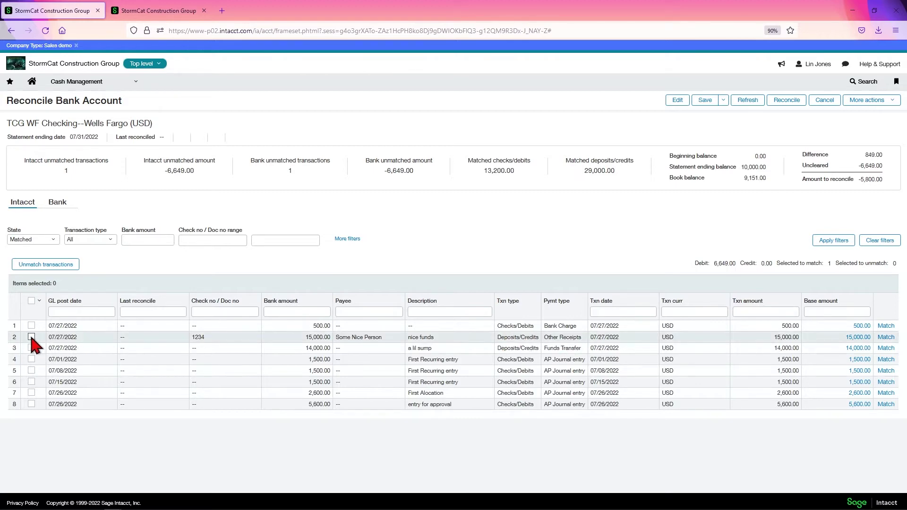
click(66, 265)
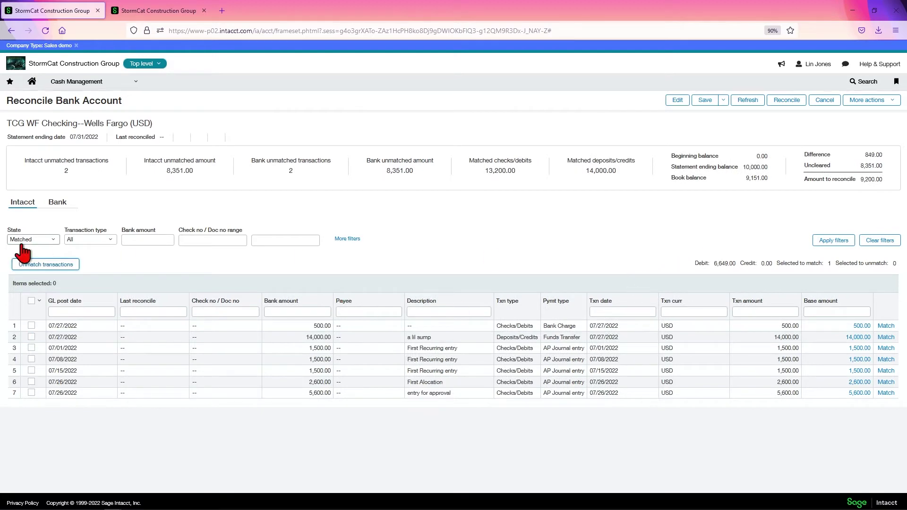
- Filter both the Intacct and Bank transaction lists to Unmatched
click(22, 242)
click(22, 260)
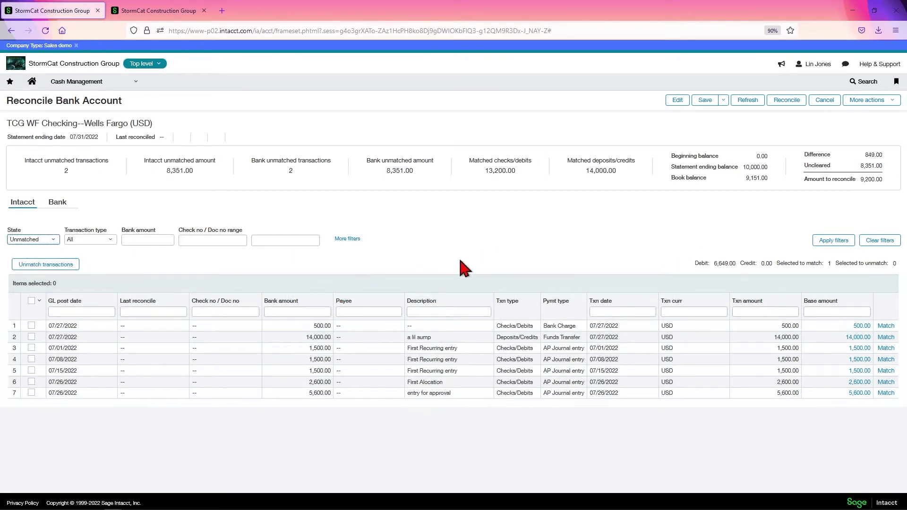
click(833, 240)
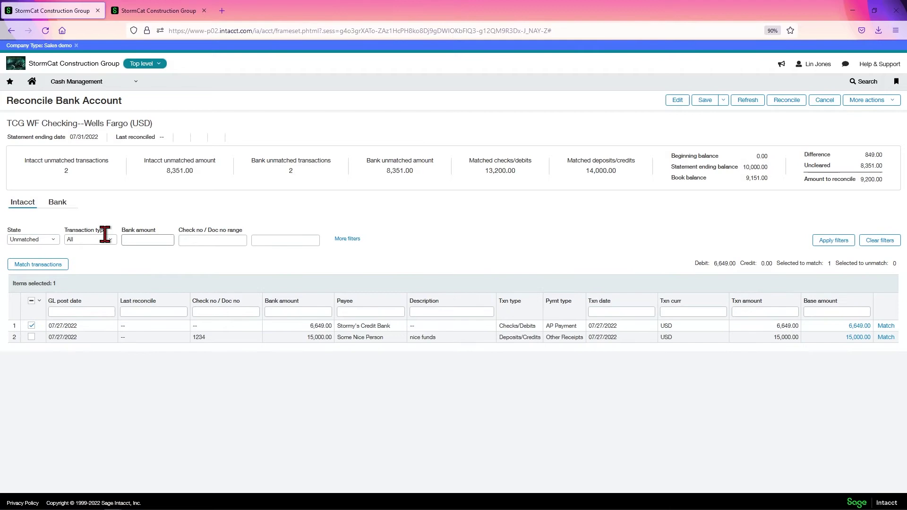
click(57, 203)
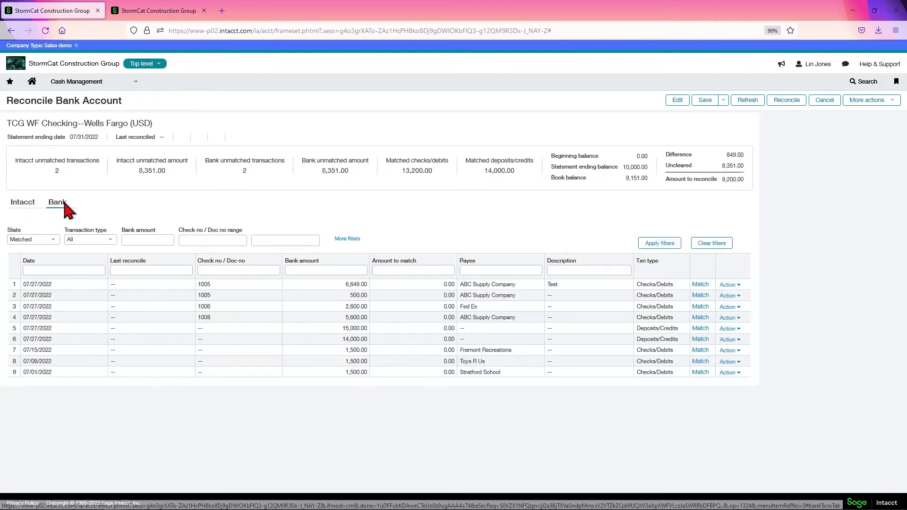
click(27, 241)
click(39, 261)
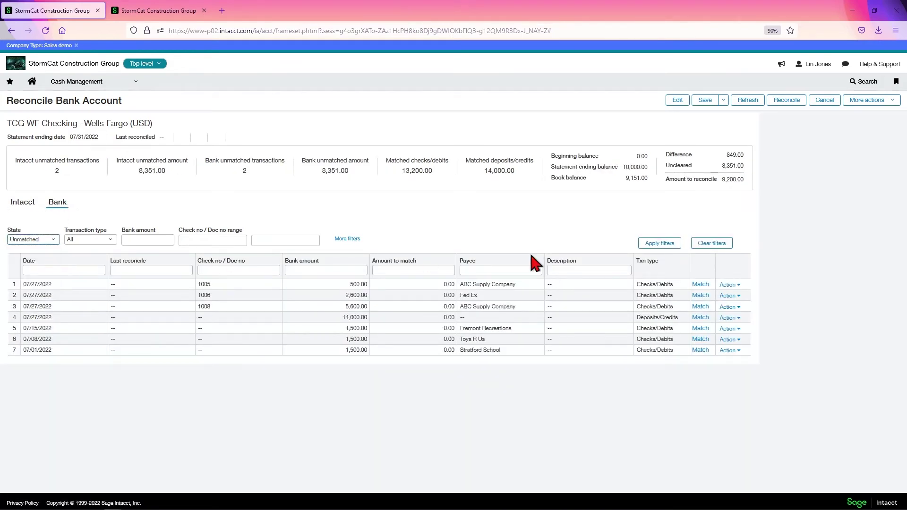
click(659, 244)
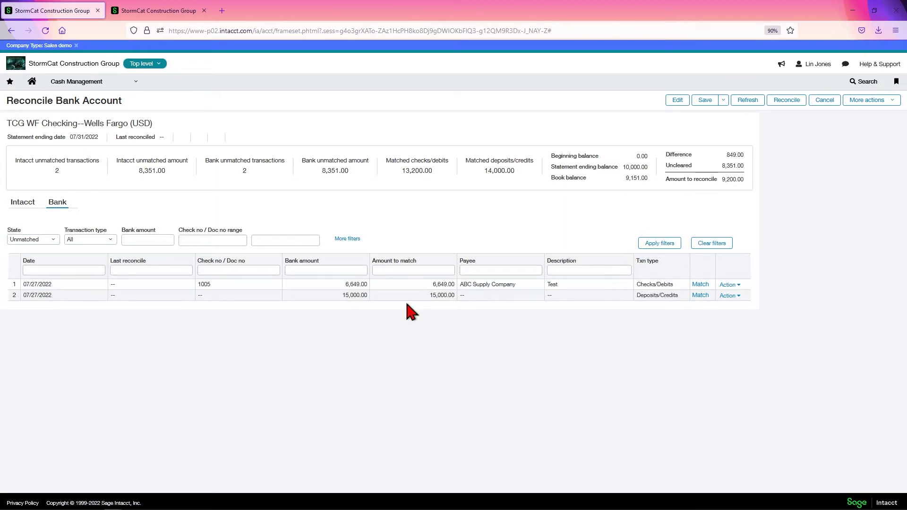
- Match the 6,649.00 payment and 15,000.00 deposit together on the Intacct side
click(22, 204)
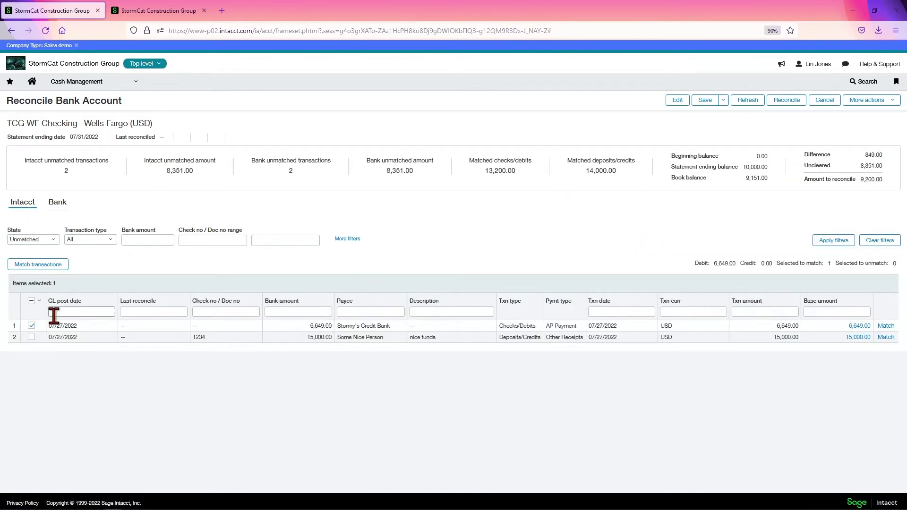
click(31, 338)
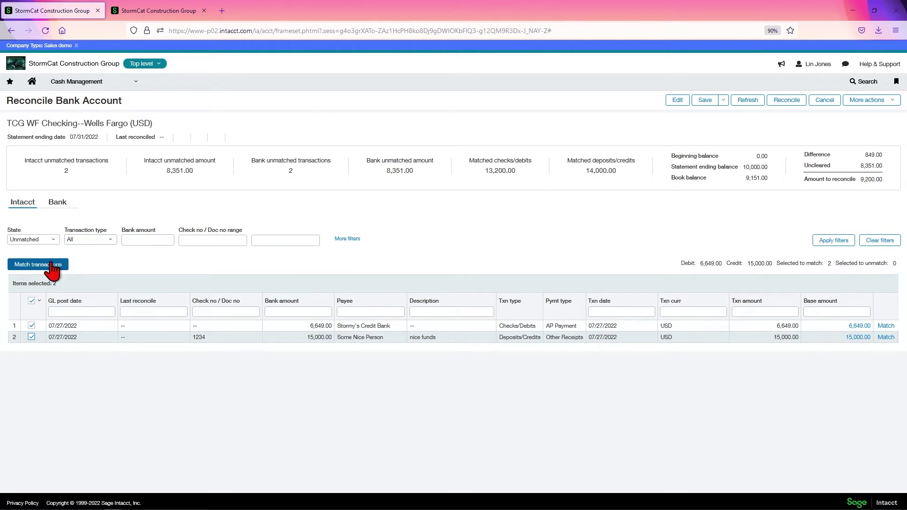
click(53, 268)
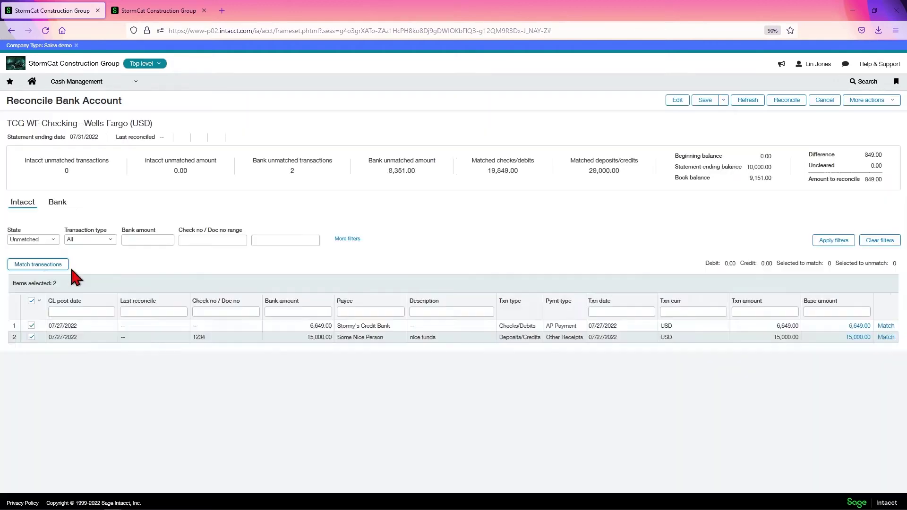
- Check bank check 1005's match page, which has no candidates, then cancel
click(58, 204)
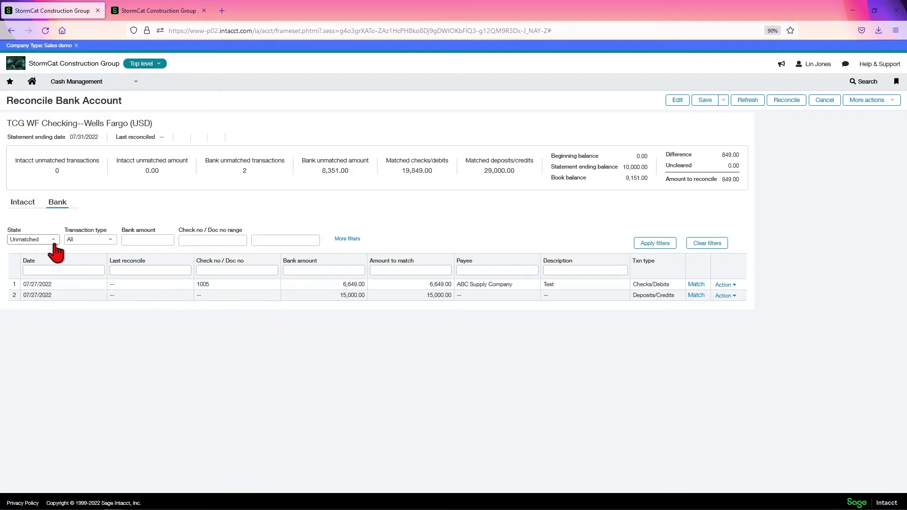
click(702, 284)
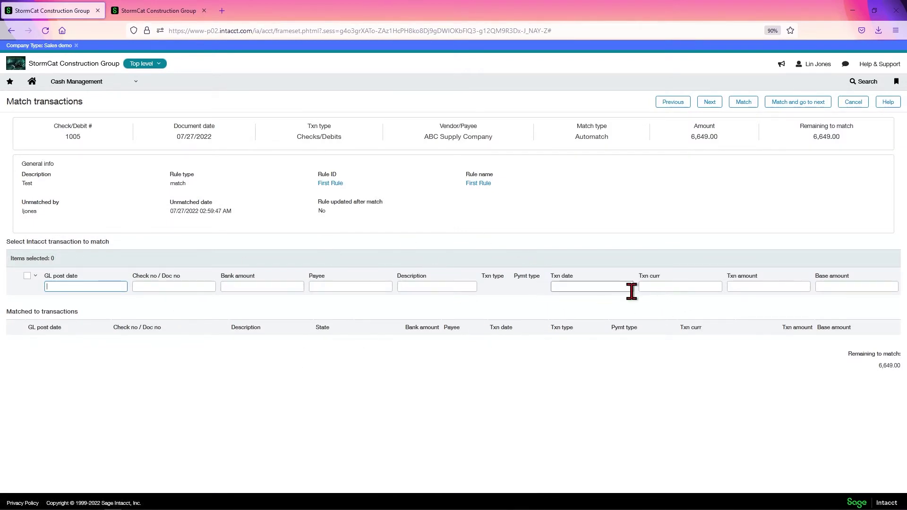
click(854, 101)
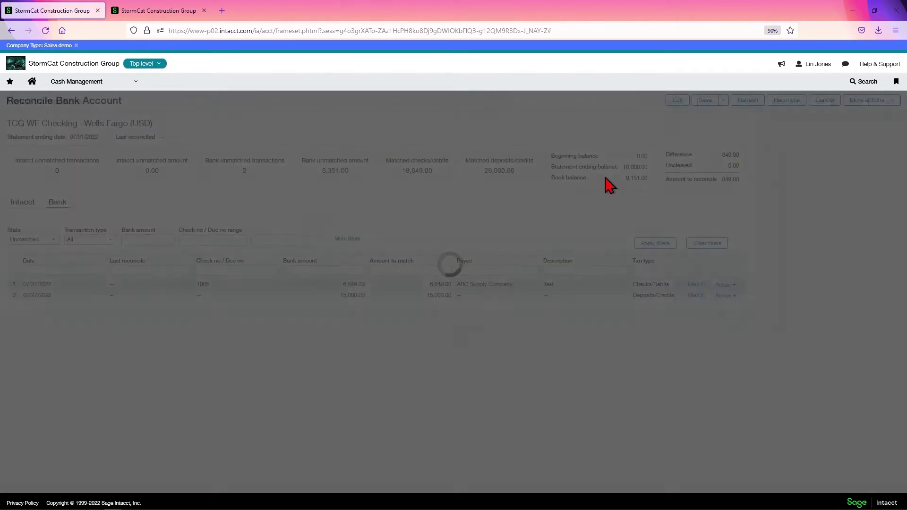
- Filter the Intacct transactions list to Matched
click(24, 204)
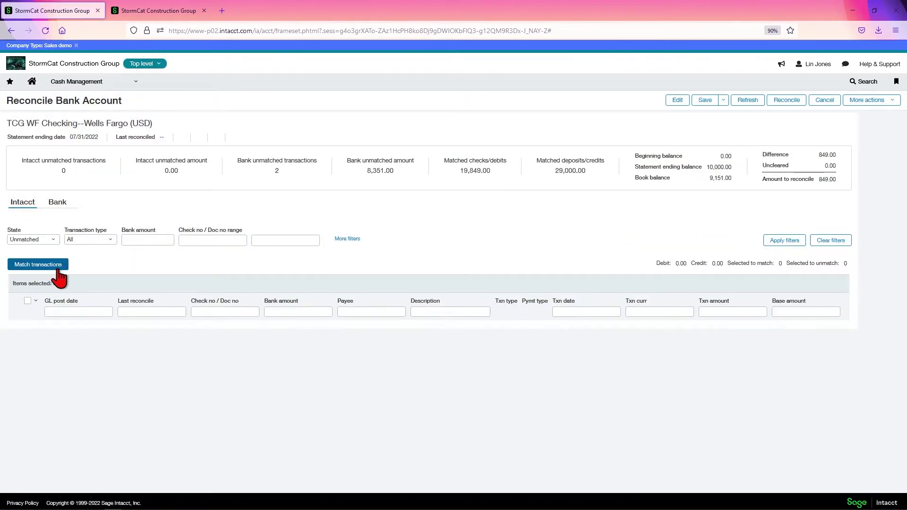
click(47, 243)
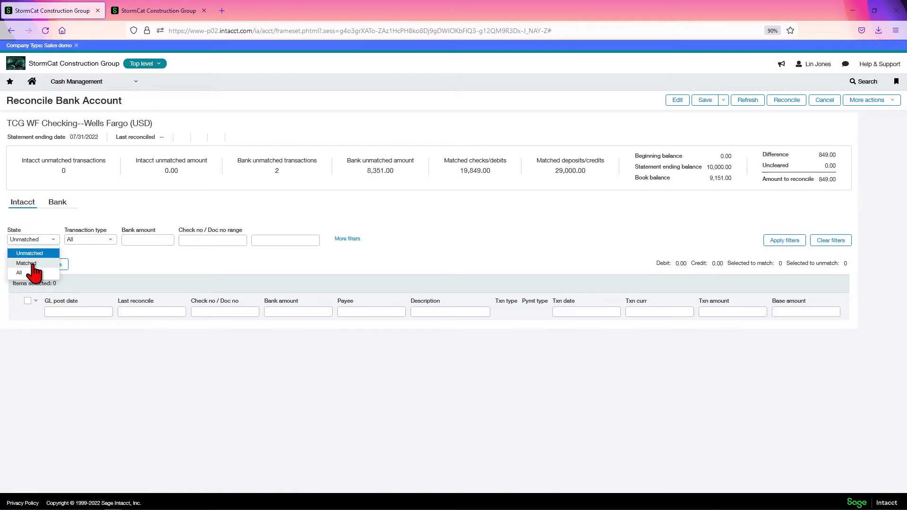
click(28, 263)
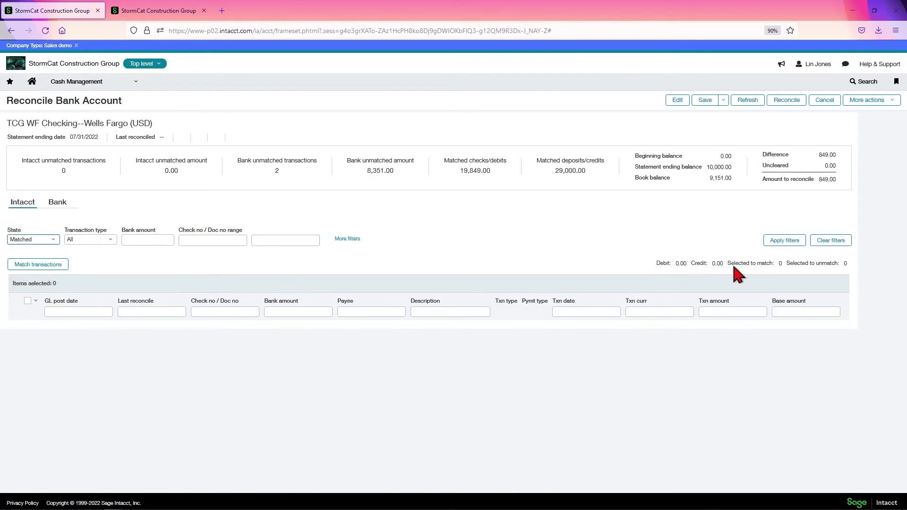
click(777, 240)
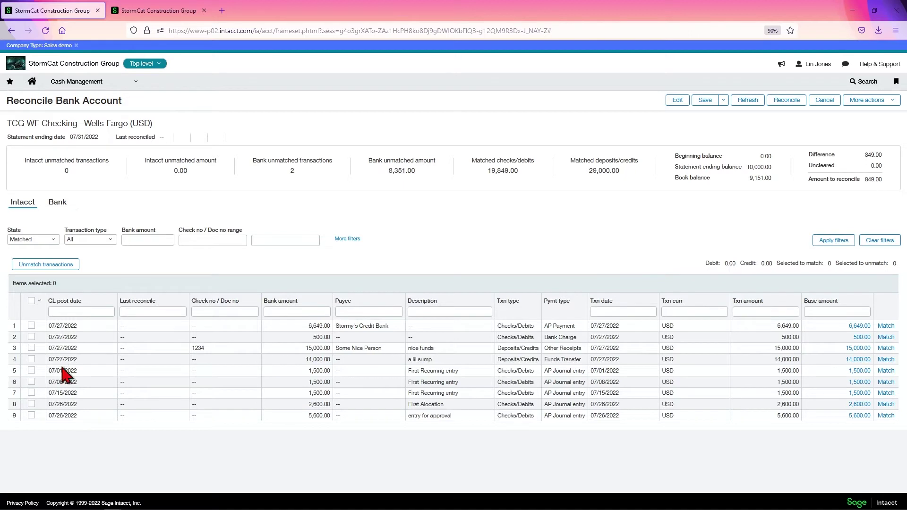
- Unmatch the 6,649.00 payment and 15,000.00 deposit, then set the State filter to Unmatched
click(31, 326)
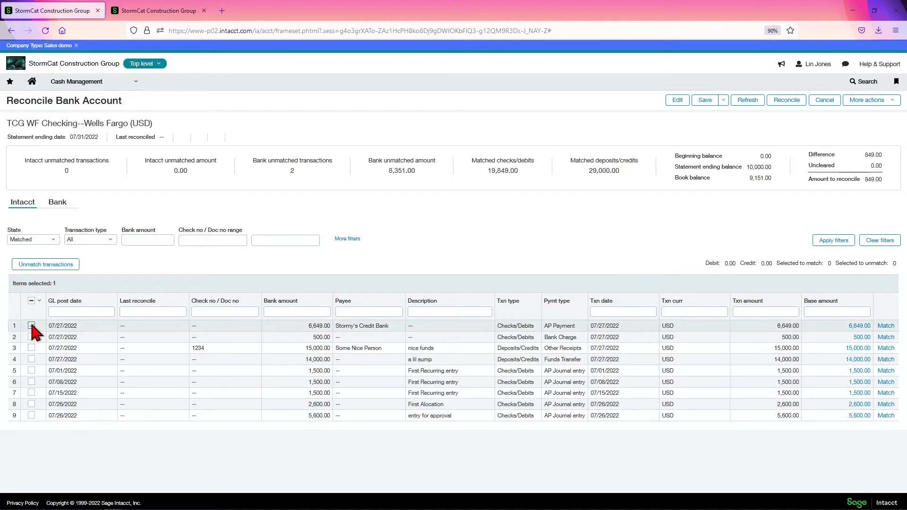
click(32, 348)
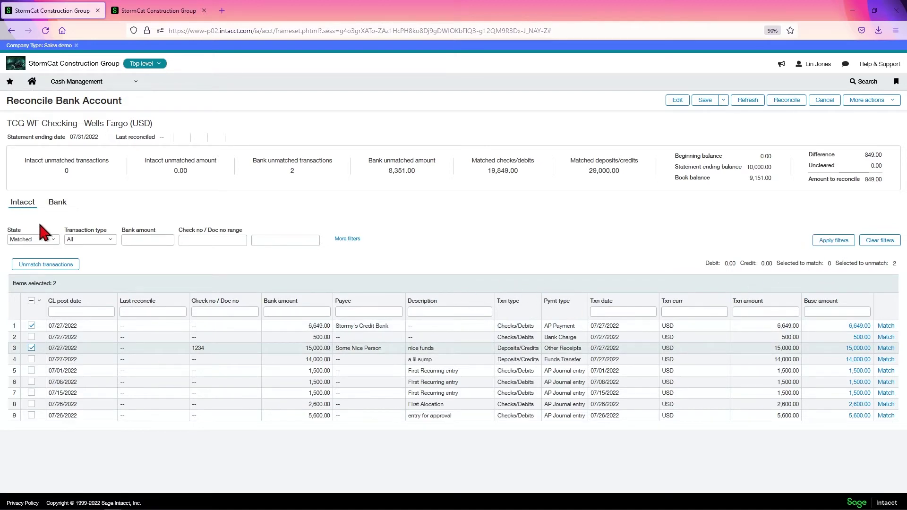
click(48, 266)
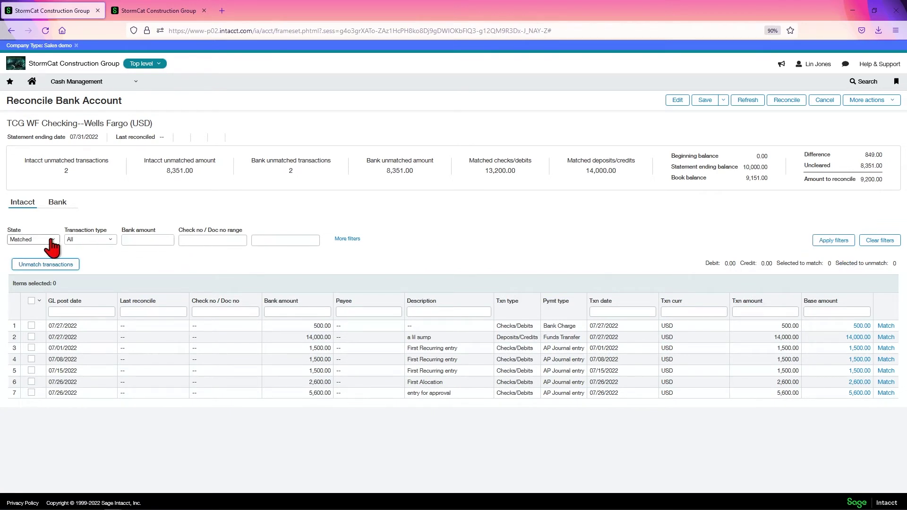
click(35, 239)
click(28, 253)
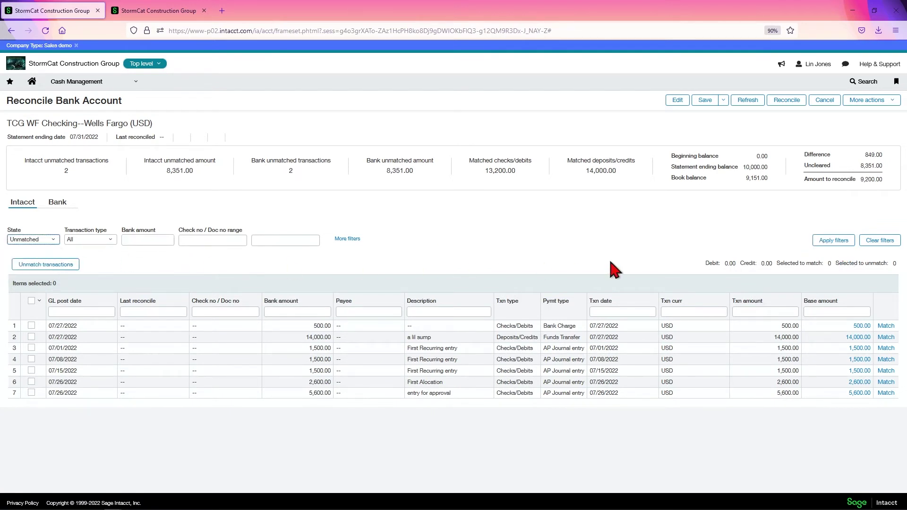
- Match bank check 1005 to the 6,649.00 Stormy's Credit Bank payment
click(834, 245)
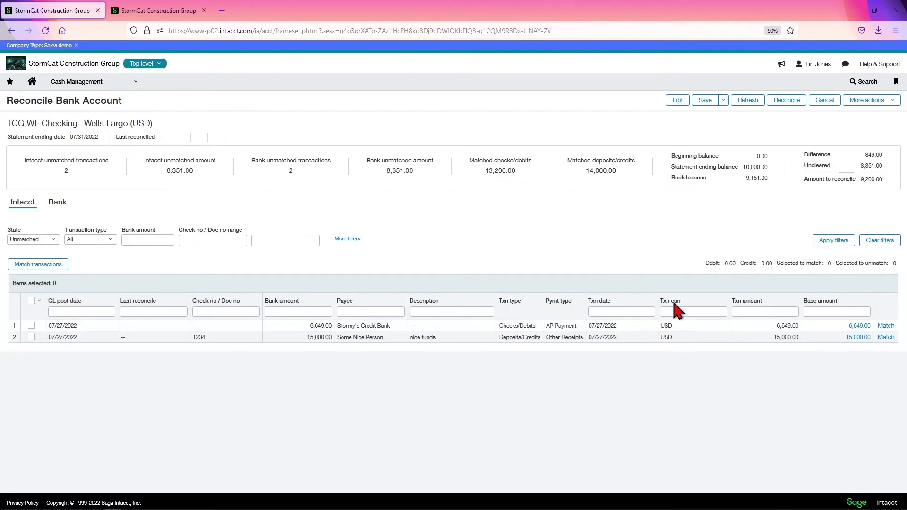
click(54, 211)
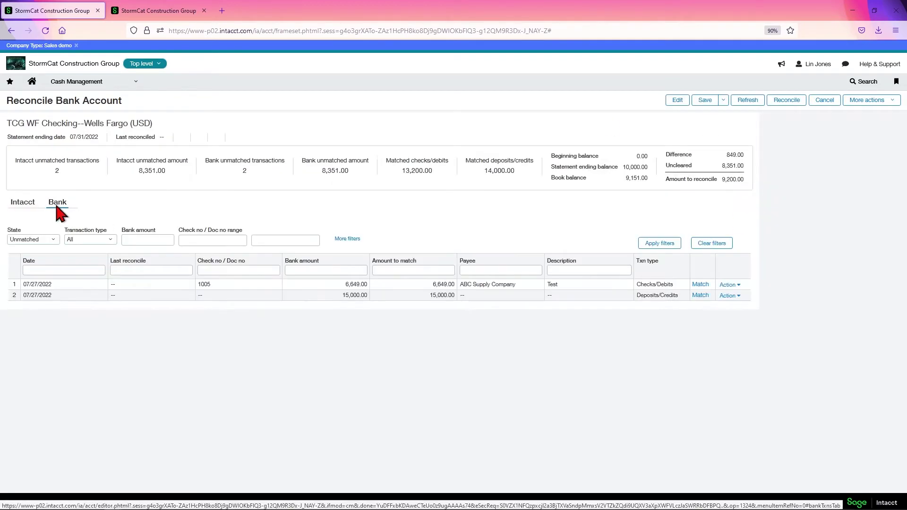
click(699, 284)
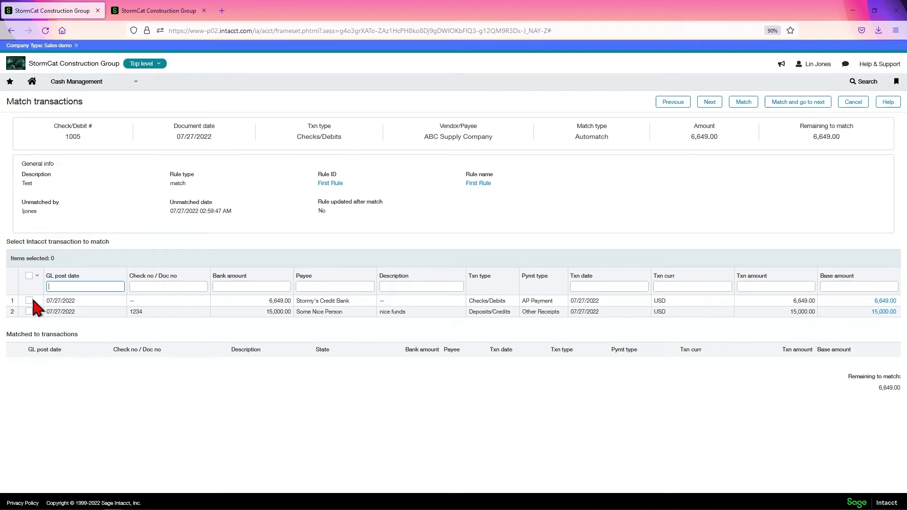
click(30, 301)
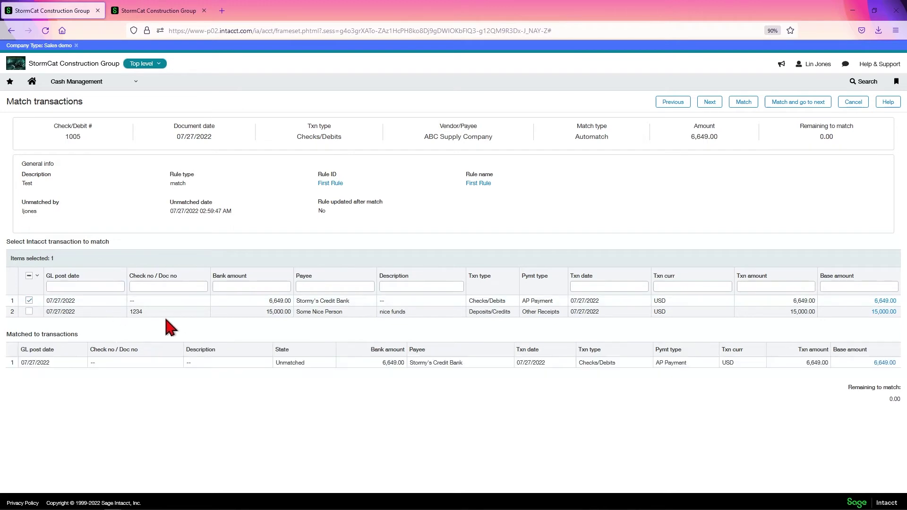
click(28, 311)
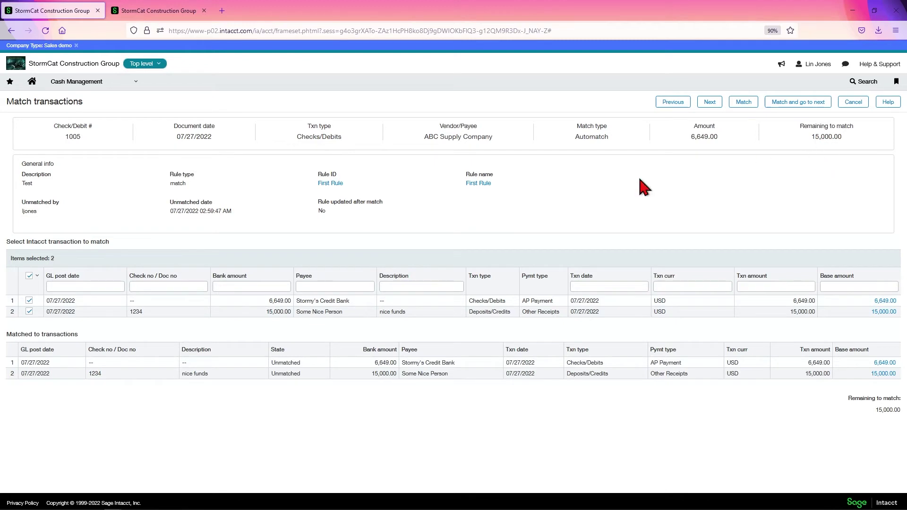
click(29, 312)
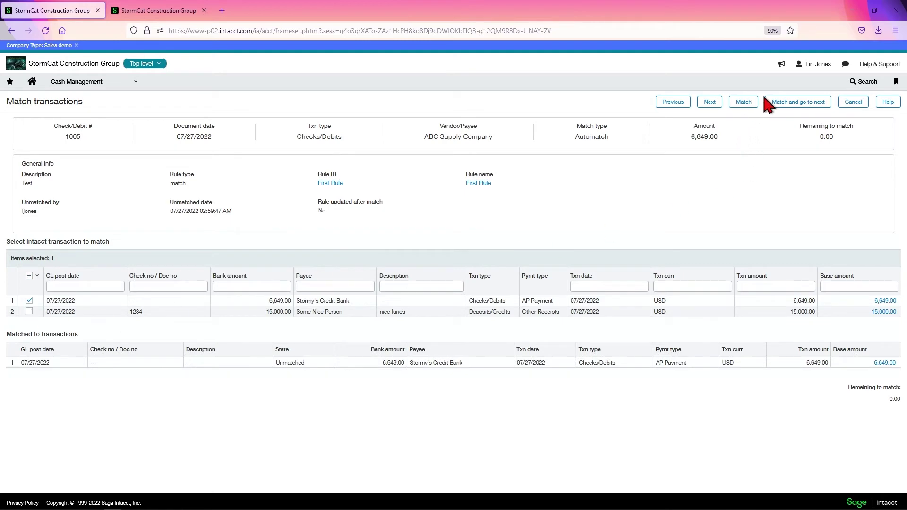
click(793, 103)
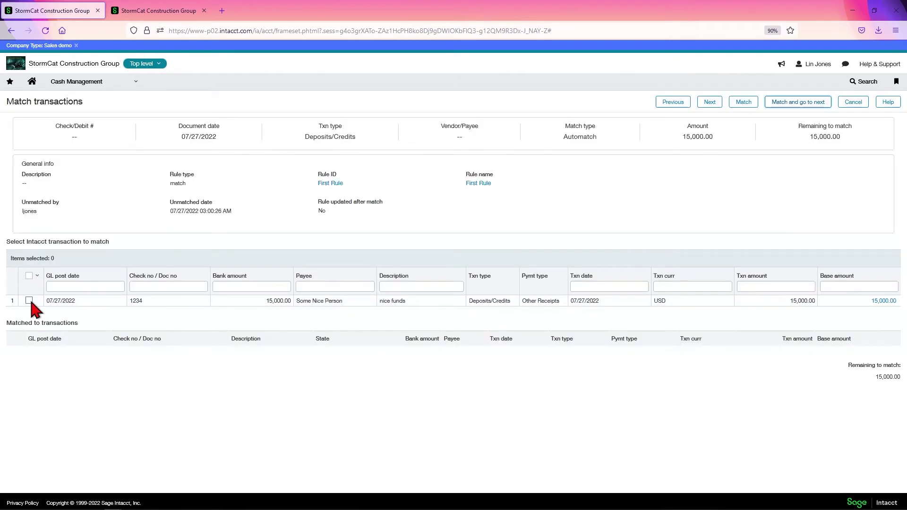
- Match the 15,000.00 bank deposit to its receipt and dismiss the last-match alert
click(29, 300)
click(799, 104)
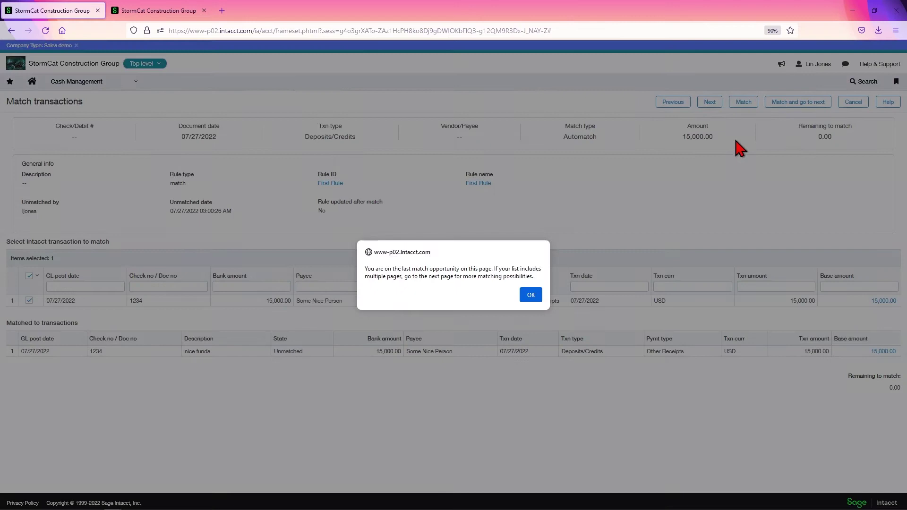
click(530, 297)
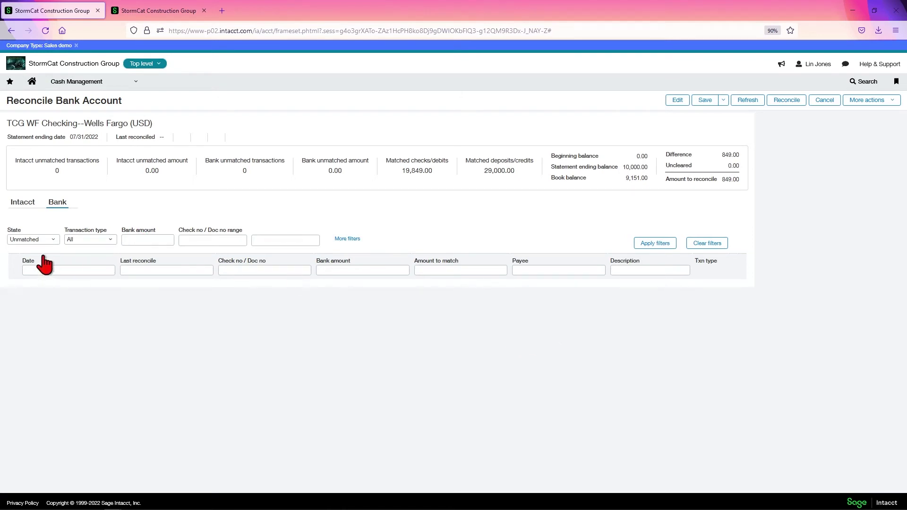
- Filter the bank transactions list to Matched
click(40, 242)
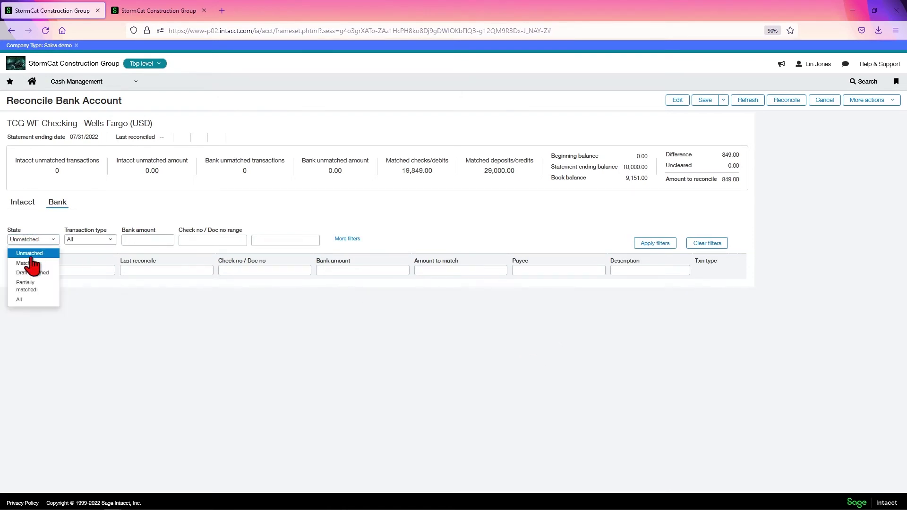
click(39, 241)
click(37, 261)
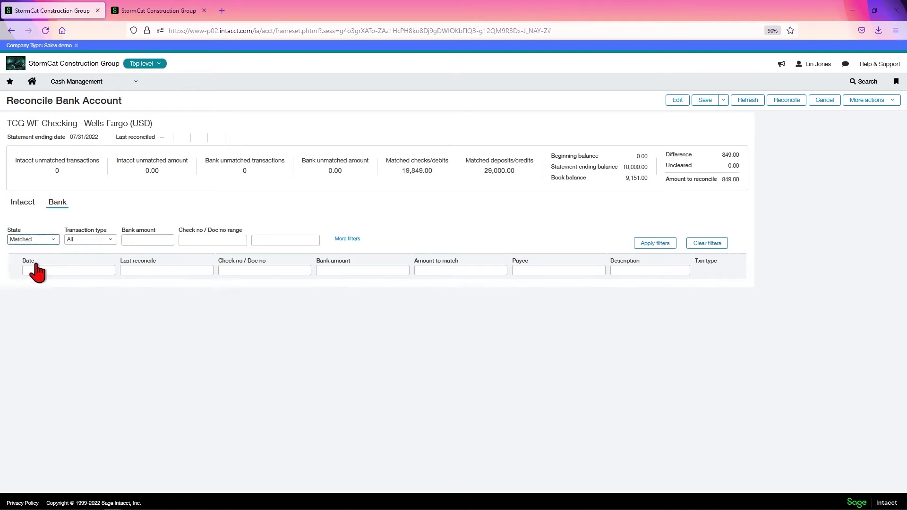
click(650, 253)
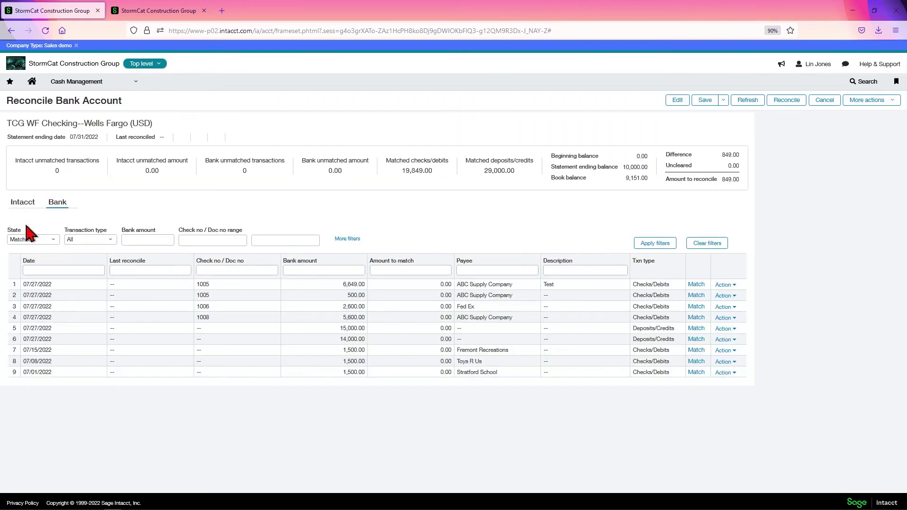
- List Intacct transactions in all states to confirm all nine are matched
click(25, 202)
click(29, 242)
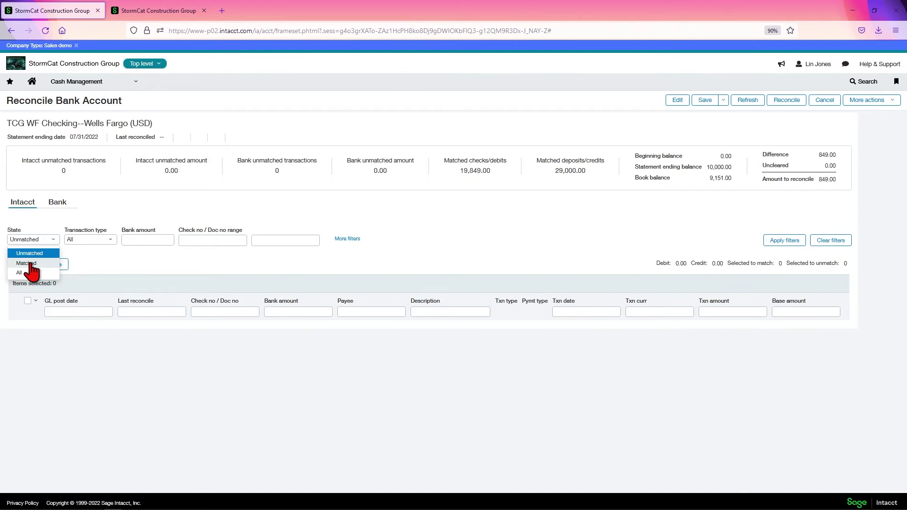
click(31, 263)
click(36, 241)
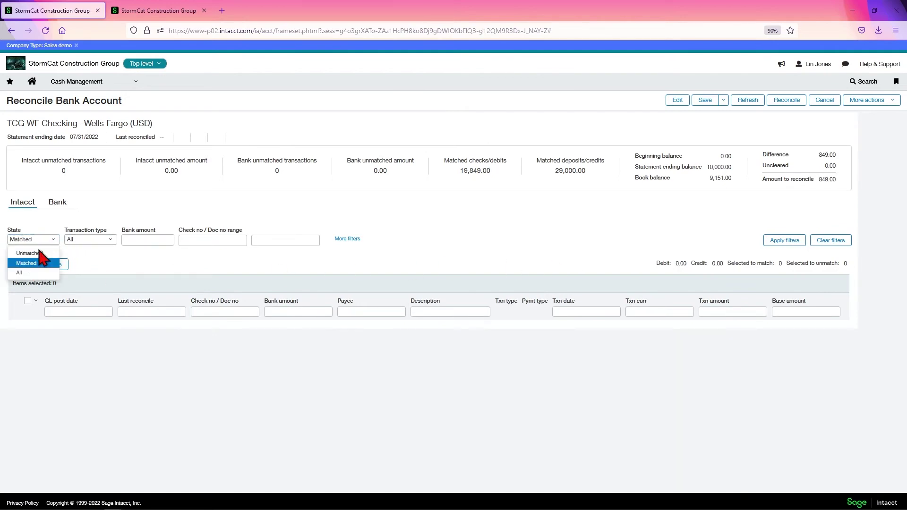
click(31, 283)
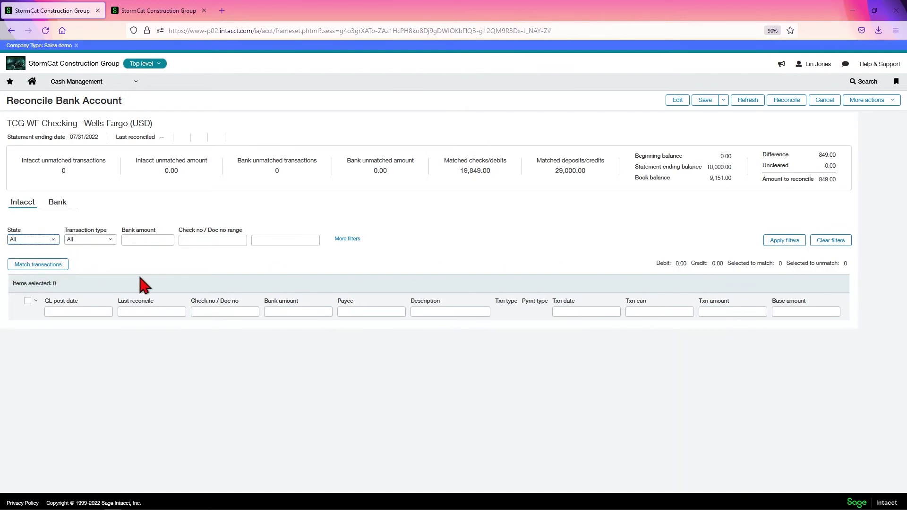
click(783, 241)
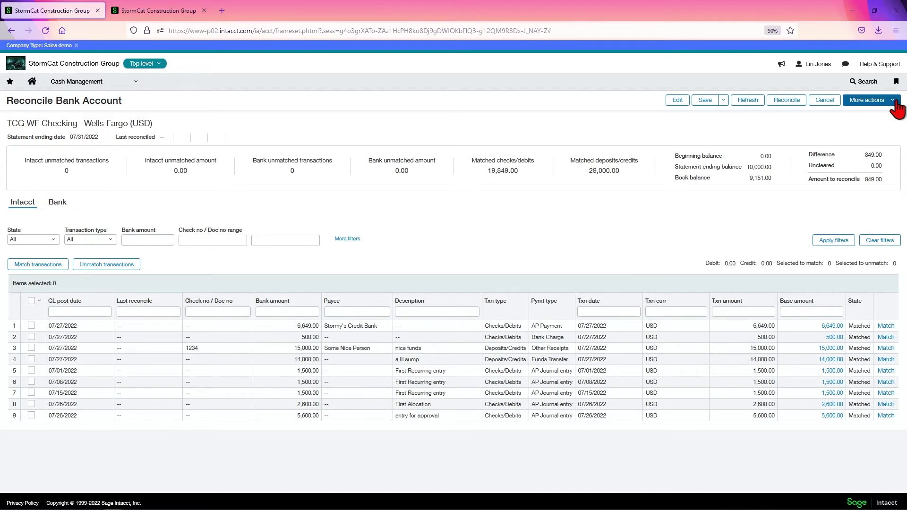
click(897, 108)
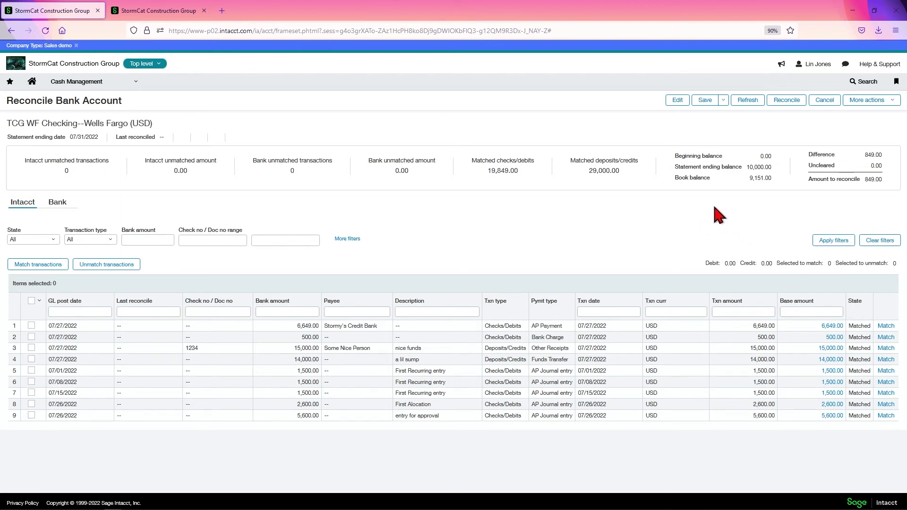
- Change the statement ending balance from 10,000.00 to 9,151 and save the reconciliation
click(678, 107)
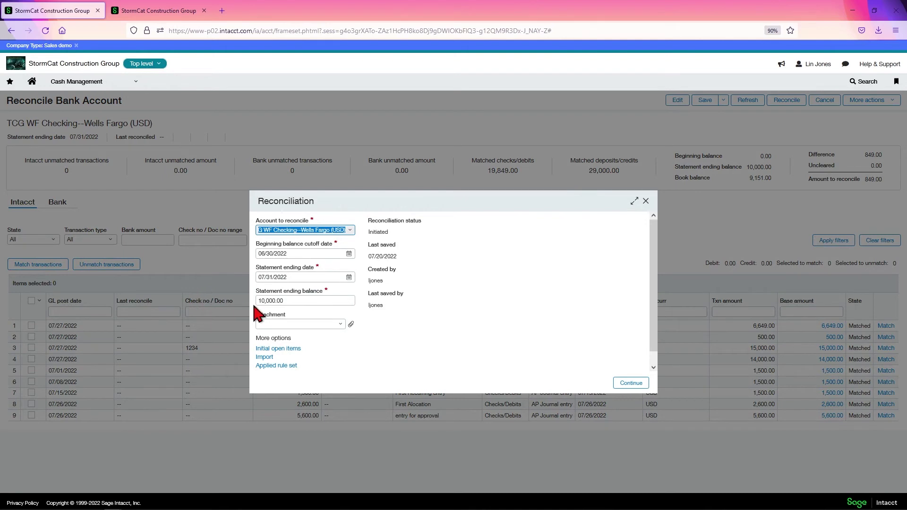
drag(284, 300, 228, 298)
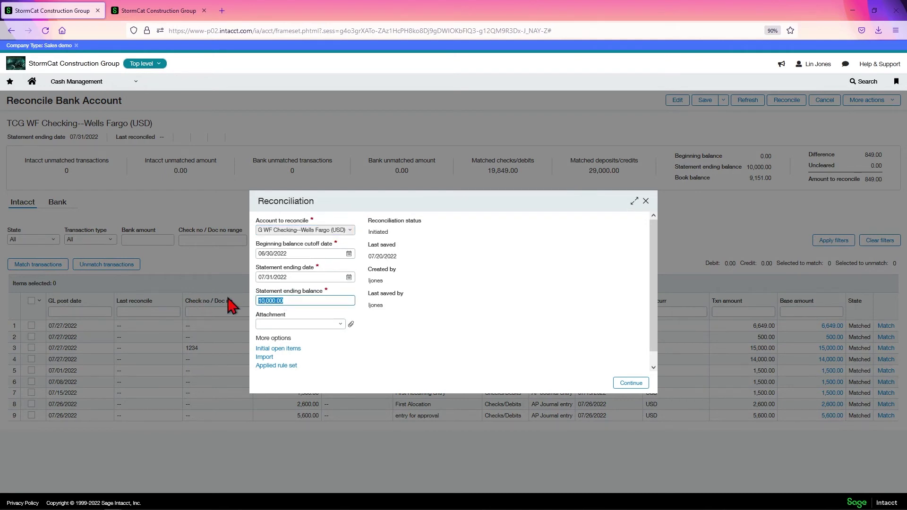
text(9151)
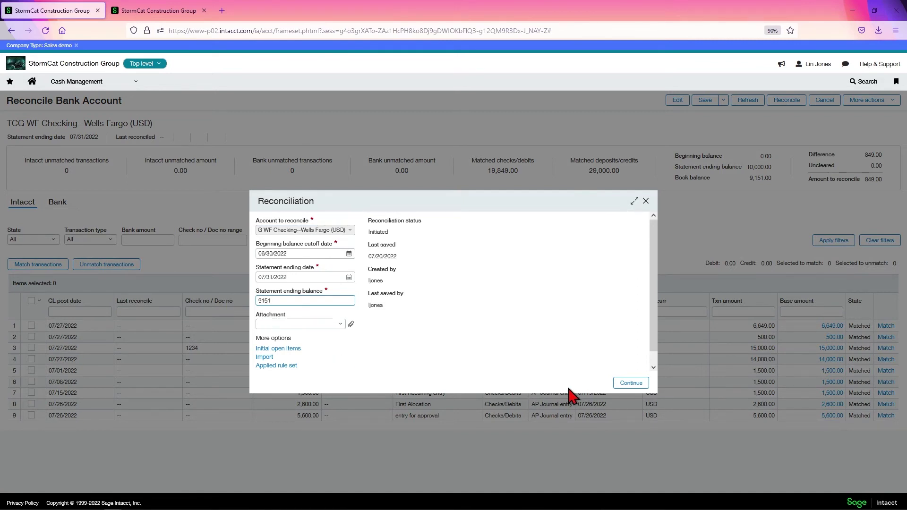
click(642, 383)
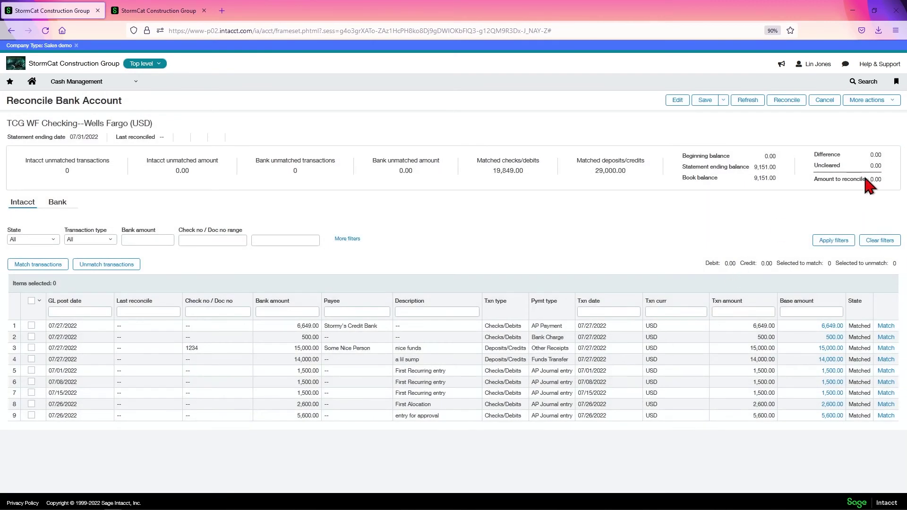
click(702, 101)
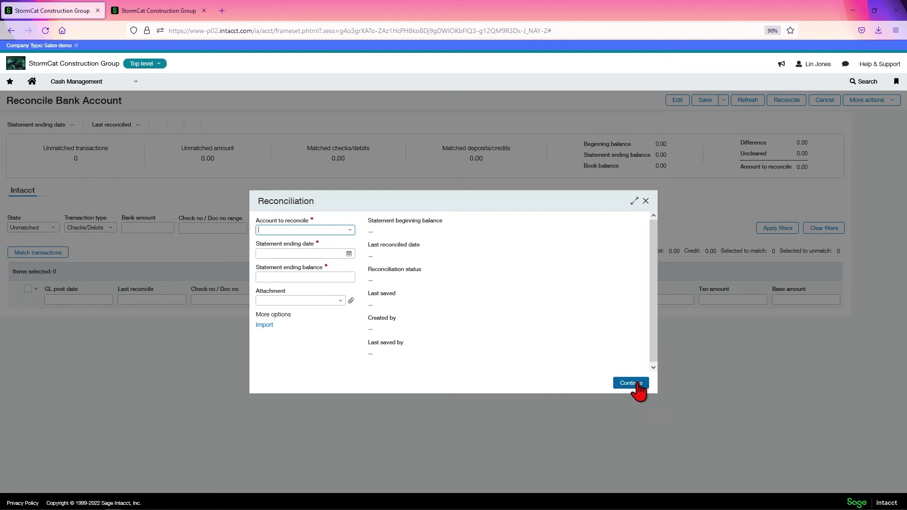
- Reopen the TCG WF Checking--Wells Fargo reconciliation, keeping its 9,151 ending balance and zero difference
click(349, 234)
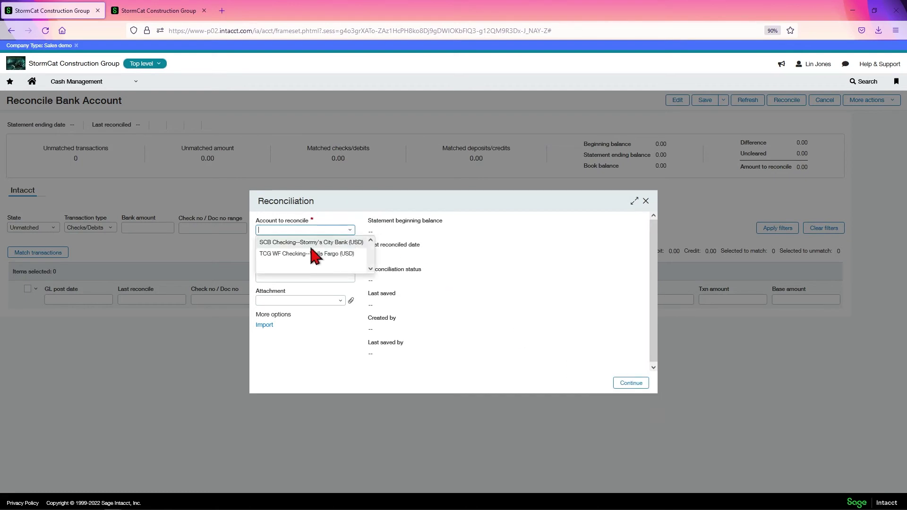
click(296, 254)
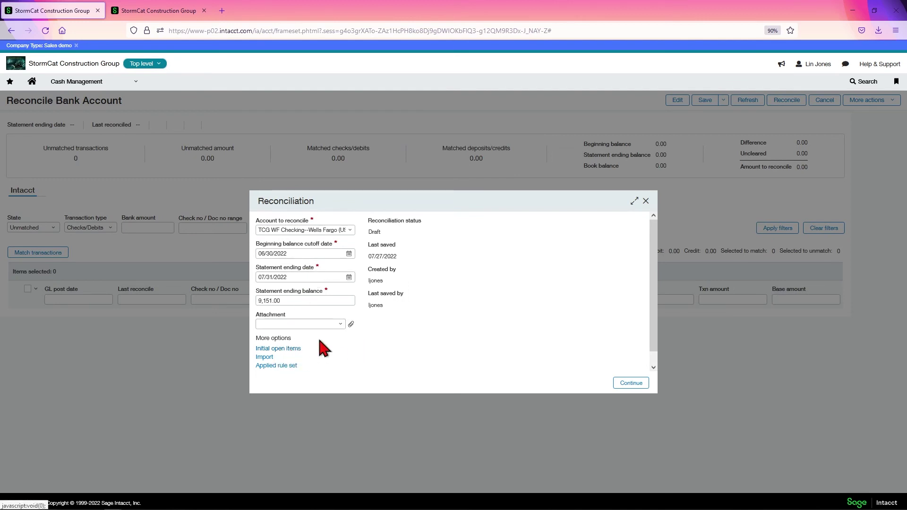
click(637, 383)
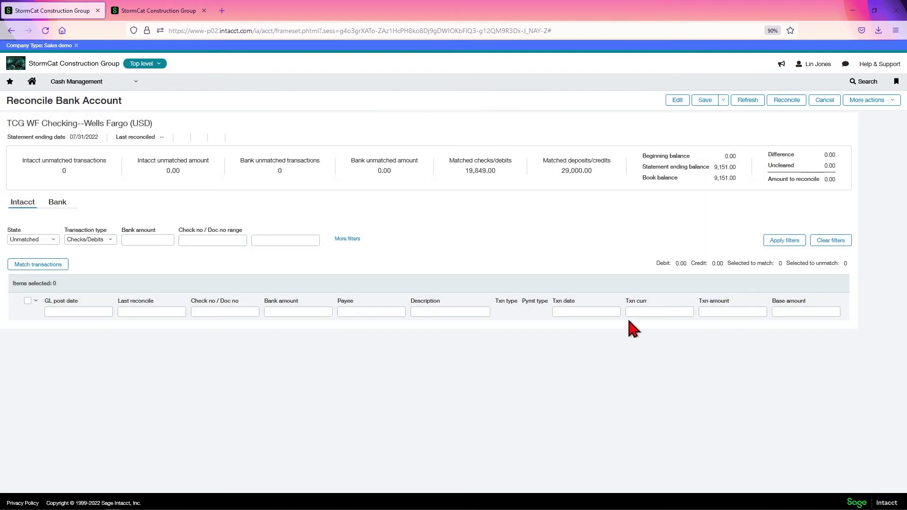
click(674, 100)
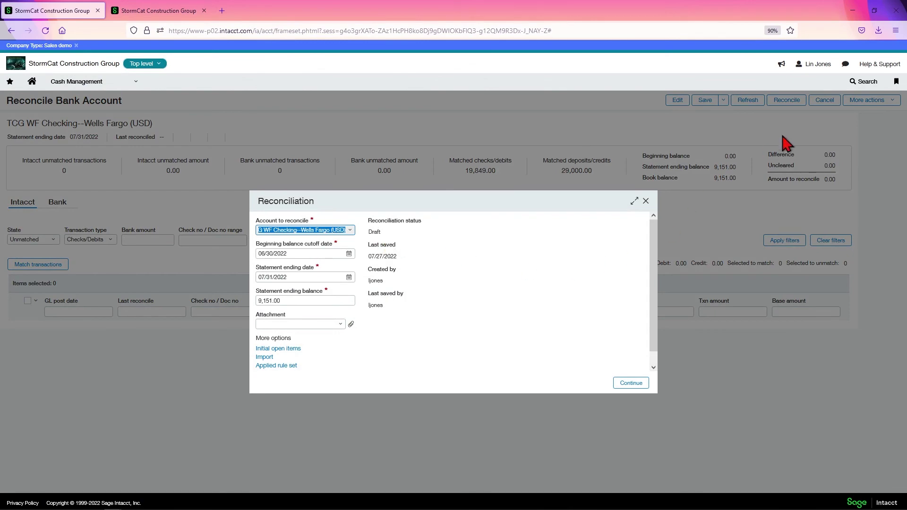
click(630, 383)
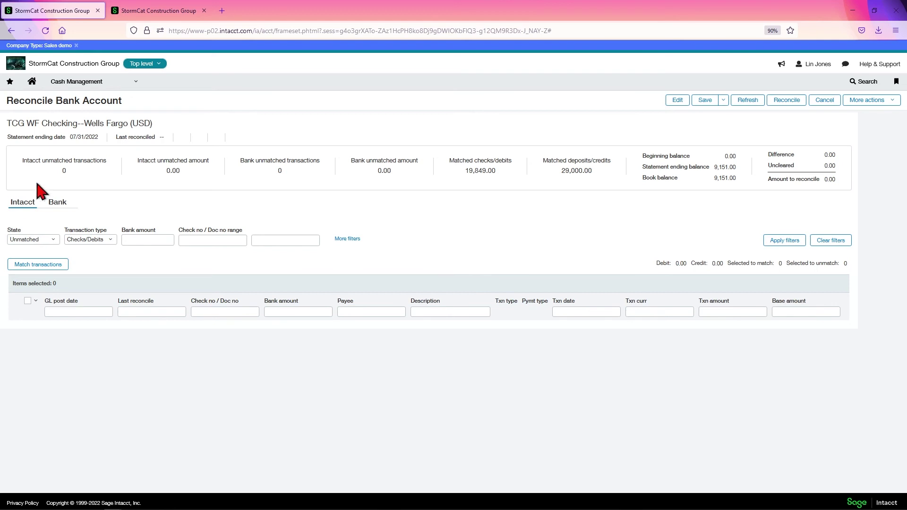
- Leave the reconciliation page and export TCG WF Checking's Pending Reconciliation report as PDF
click(95, 86)
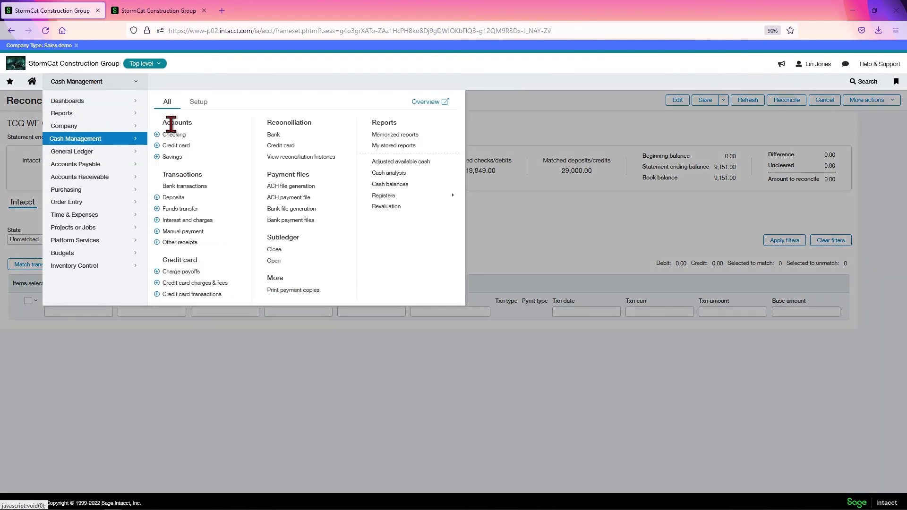
click(296, 162)
click(469, 297)
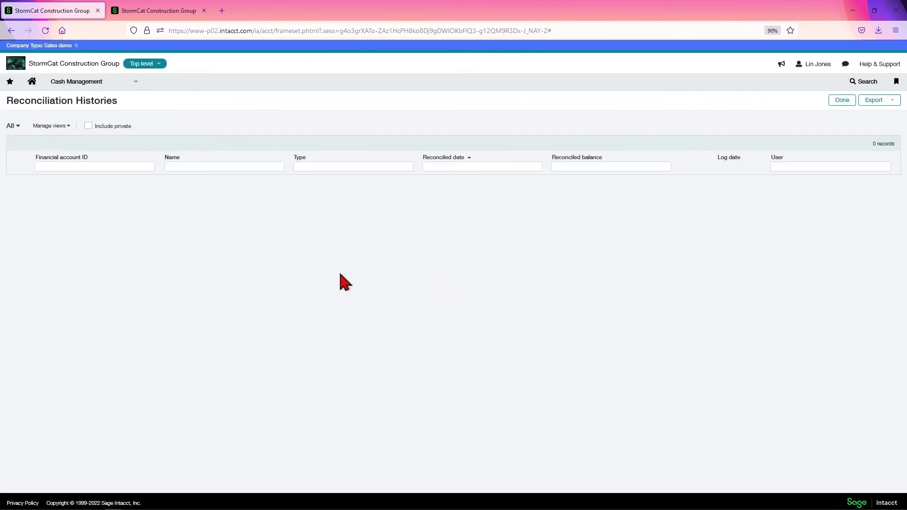
click(88, 90)
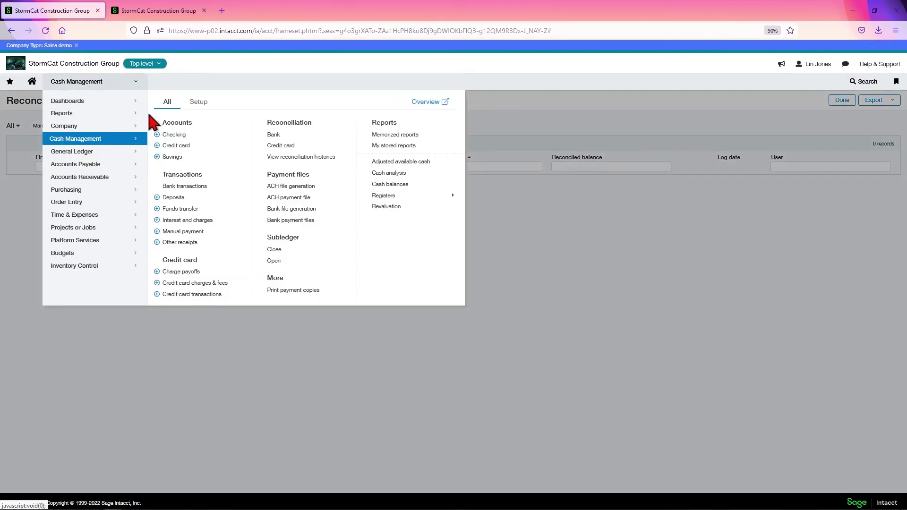
click(174, 137)
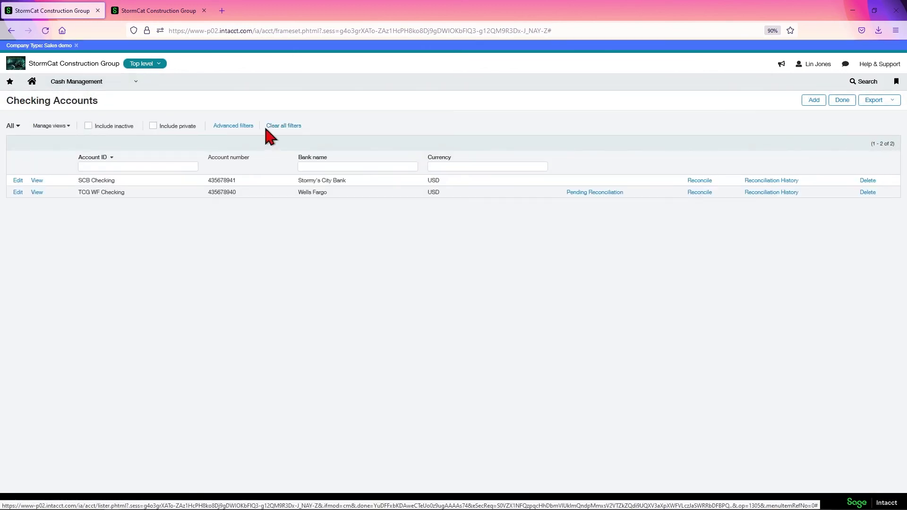
click(592, 193)
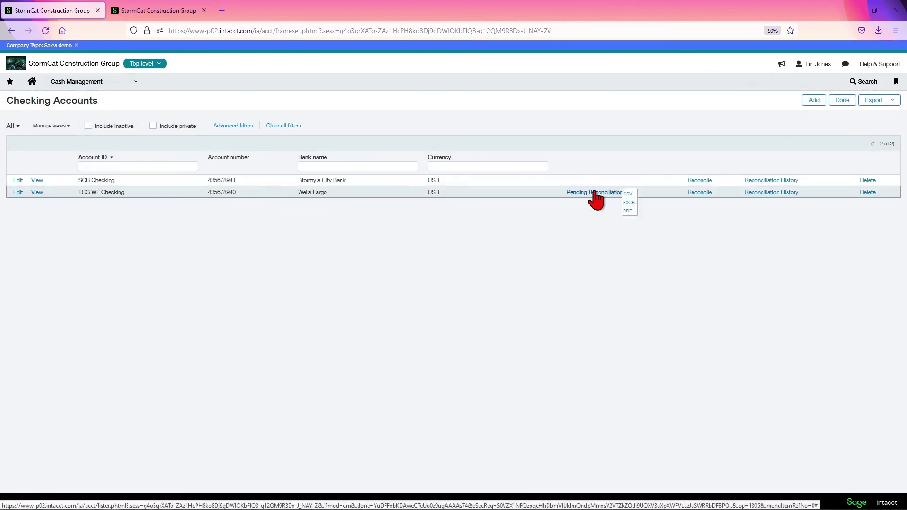
click(628, 212)
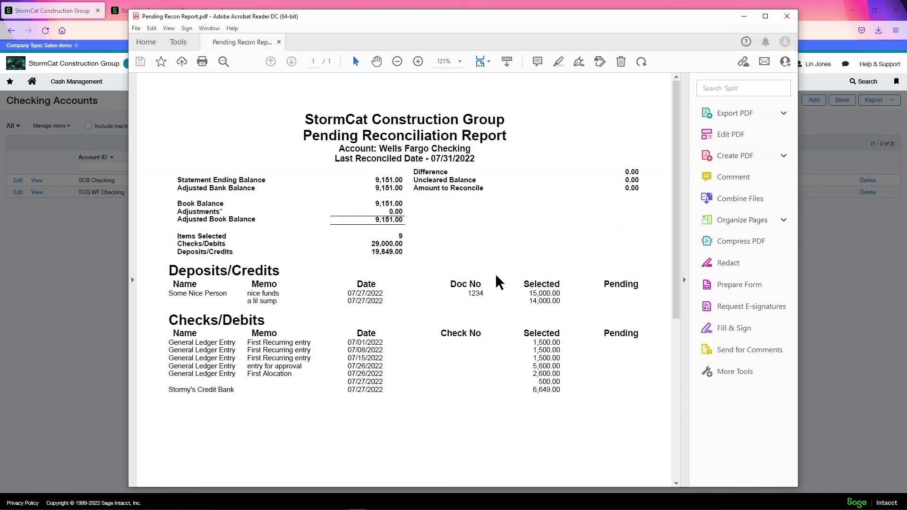
scroll(478, 279, down, 2)
scroll(478, 279, down, 1)
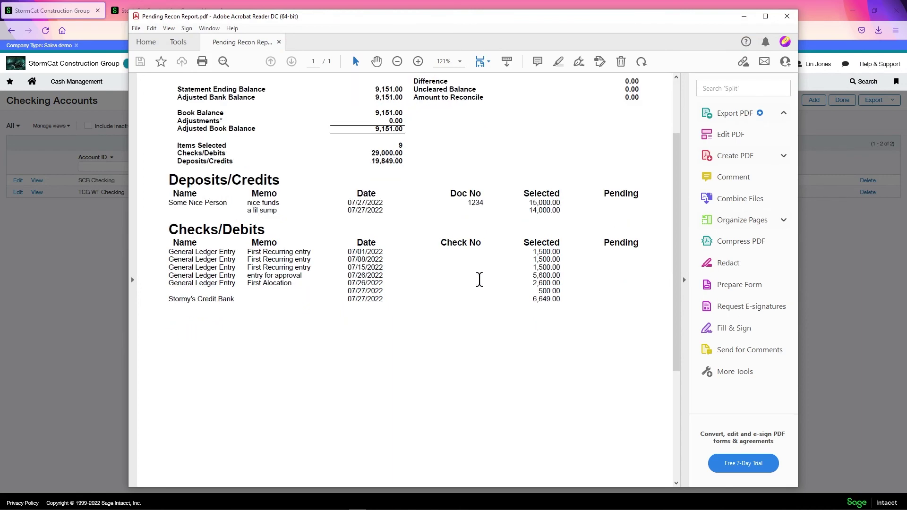
scroll(479, 279, up, 3)
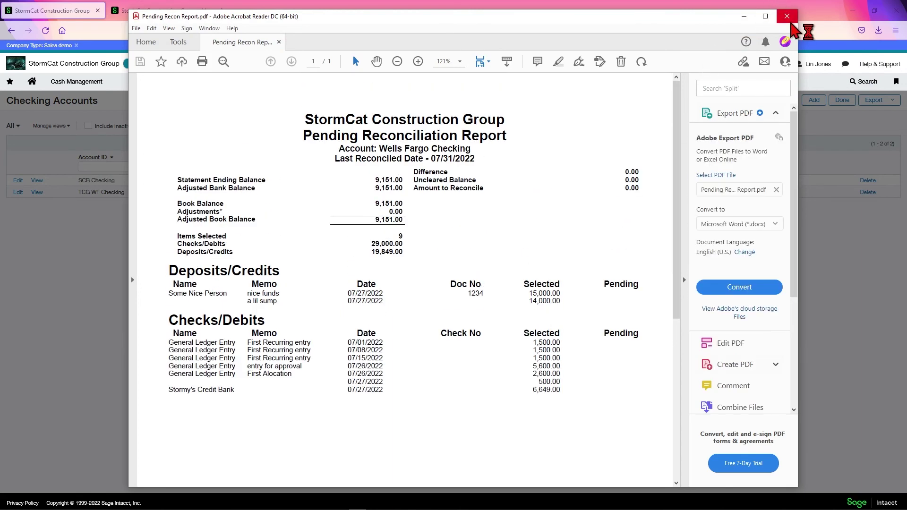
- Close the Pending Recon Report PDF and the leftover blank browser modal
click(787, 17)
click(736, 163)
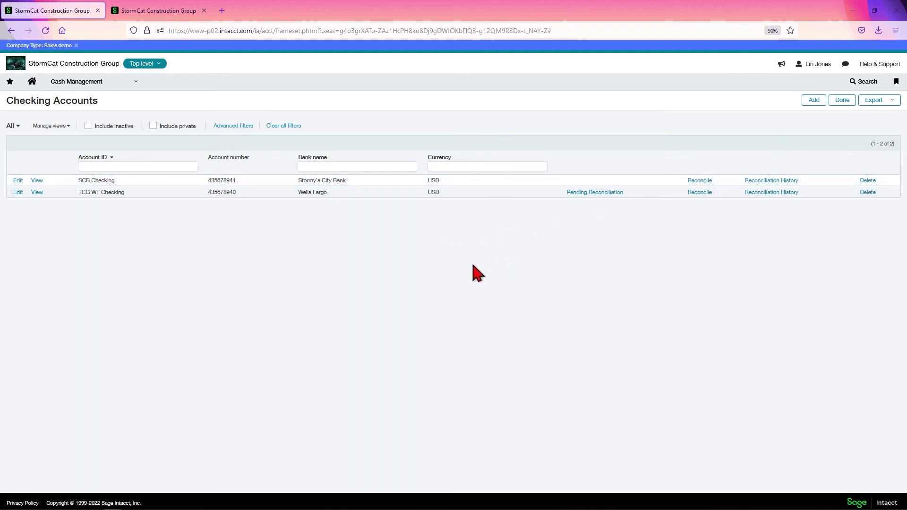
- Start a TCG WF Checking bank reconciliation with a 10,000 statement ending balance, leaving an 849 difference
click(99, 84)
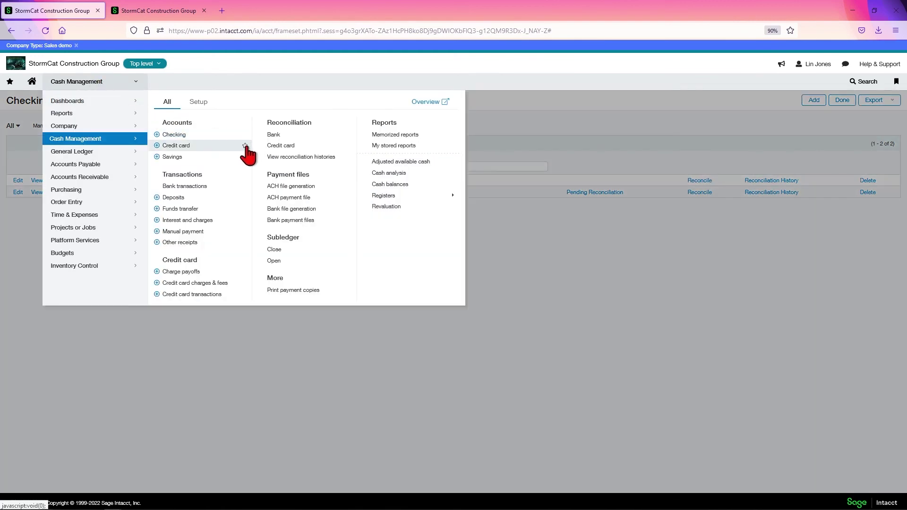
click(276, 135)
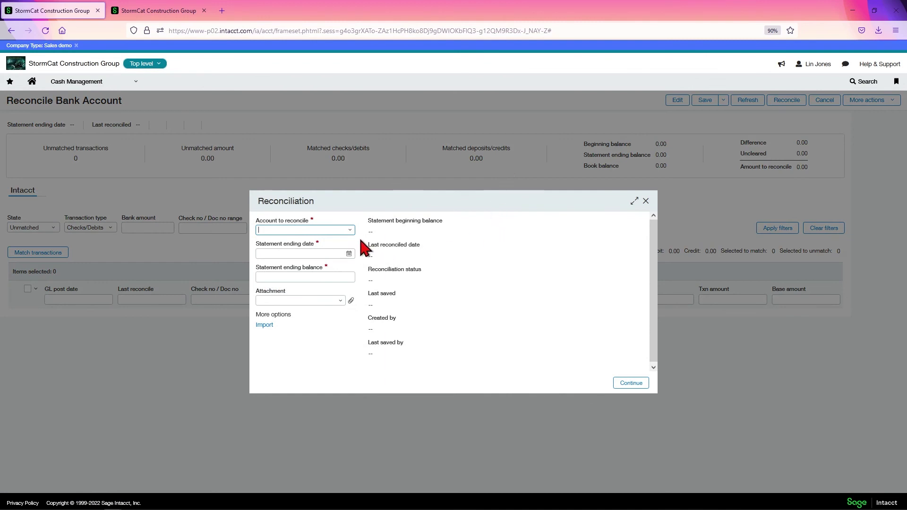
click(347, 230)
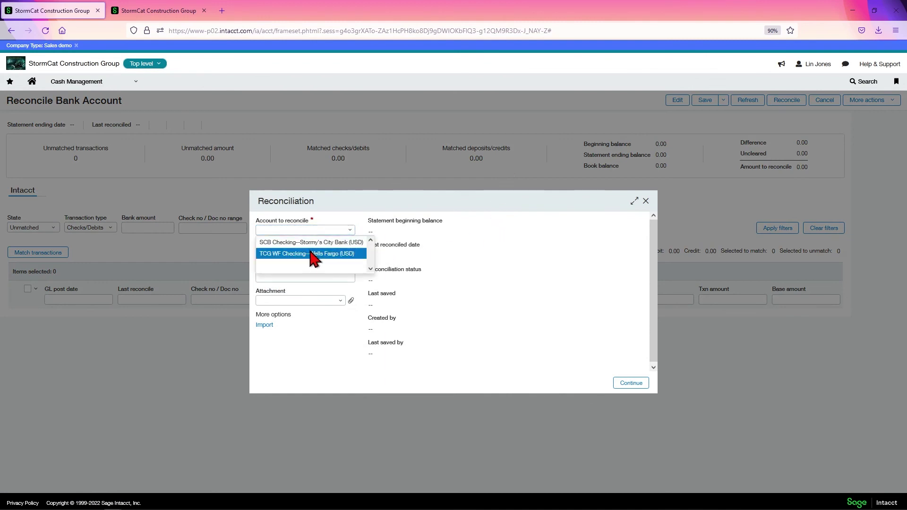
click(313, 254)
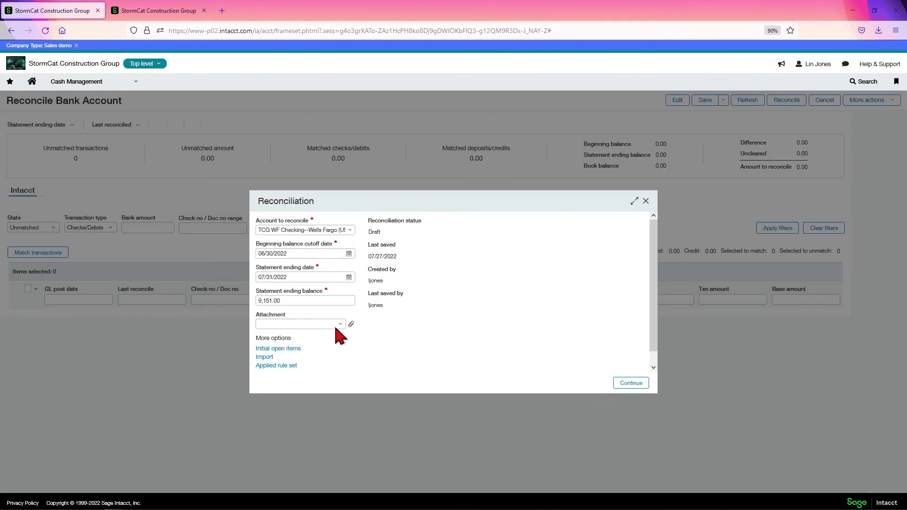
drag(291, 300, 212, 304)
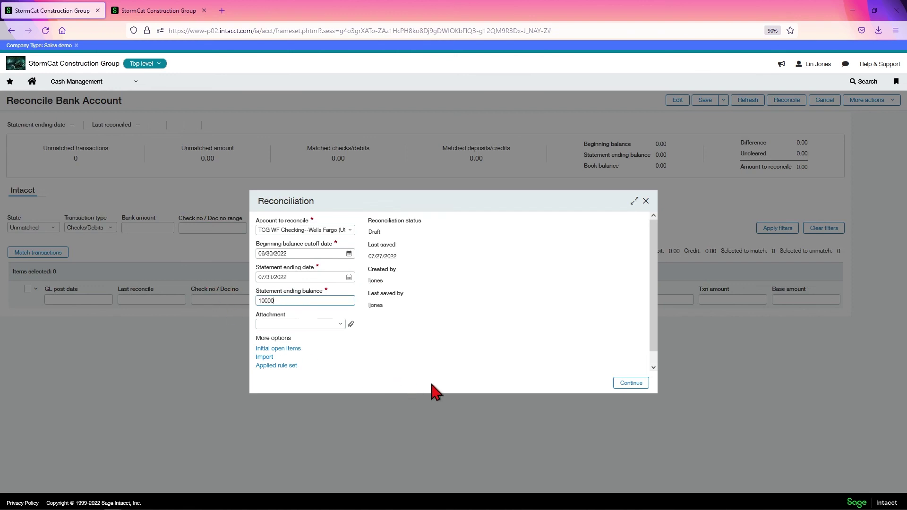
click(615, 383)
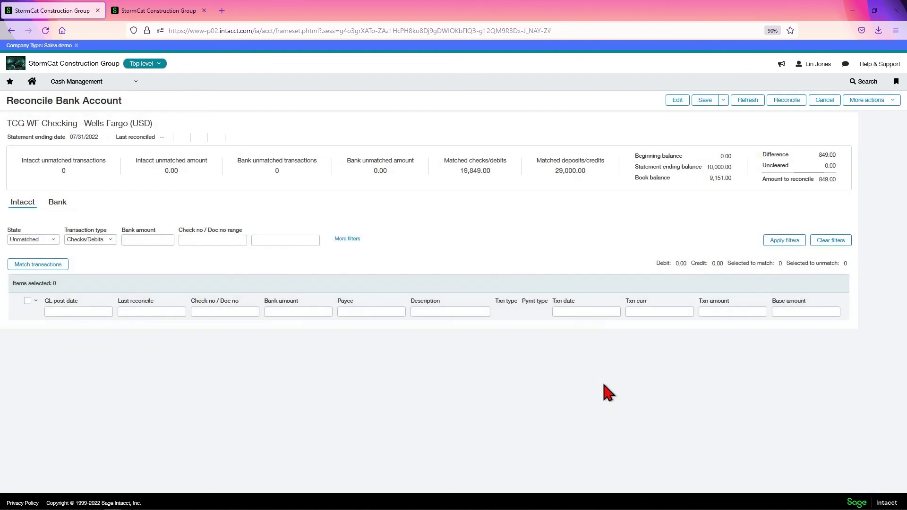
click(888, 101)
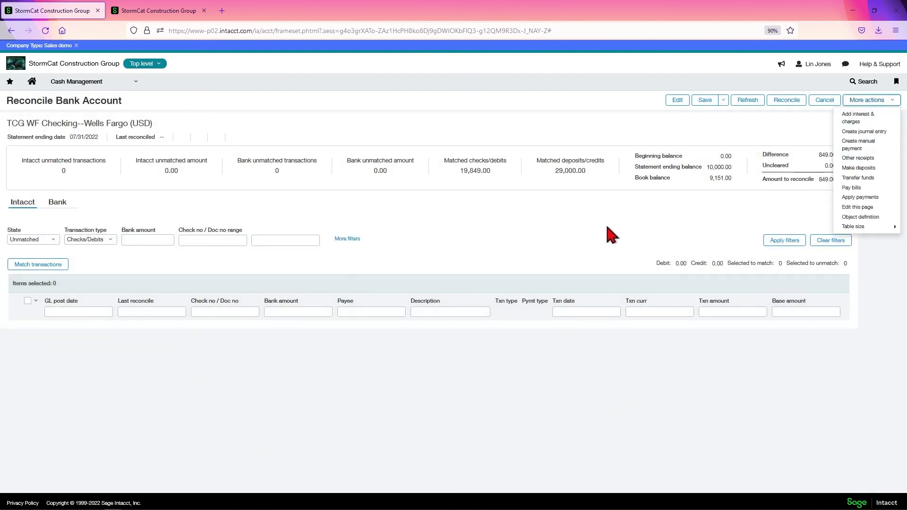
click(601, 234)
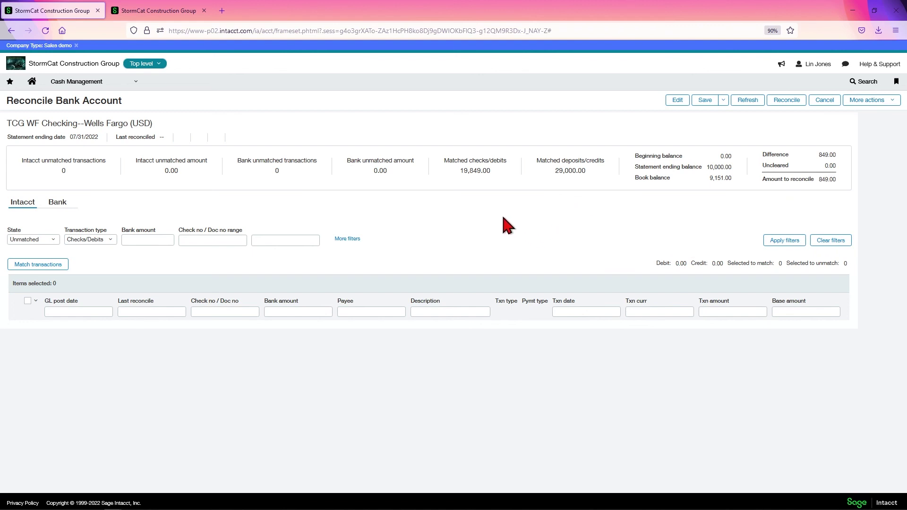